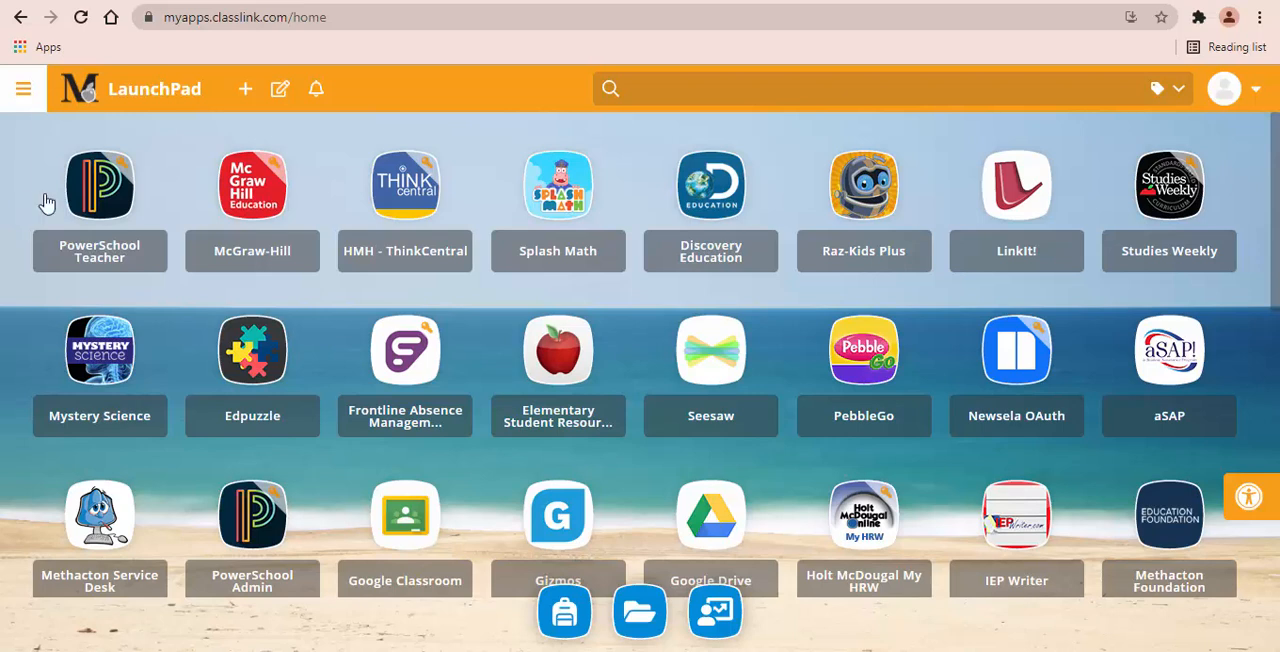
# Open the ELA-3 class in PowerTeacher Pro through PowerSchool Teacher and display its standards grades for term T3
pyautogui.click(99, 193)
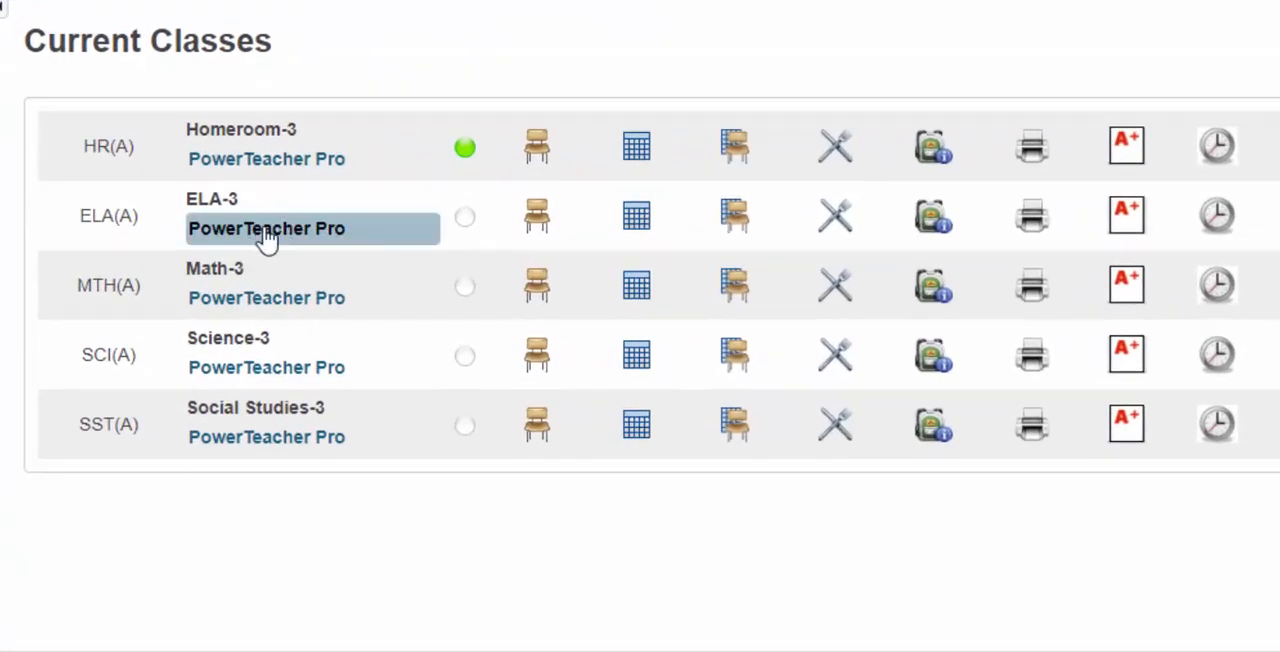
pyautogui.click(266, 230)
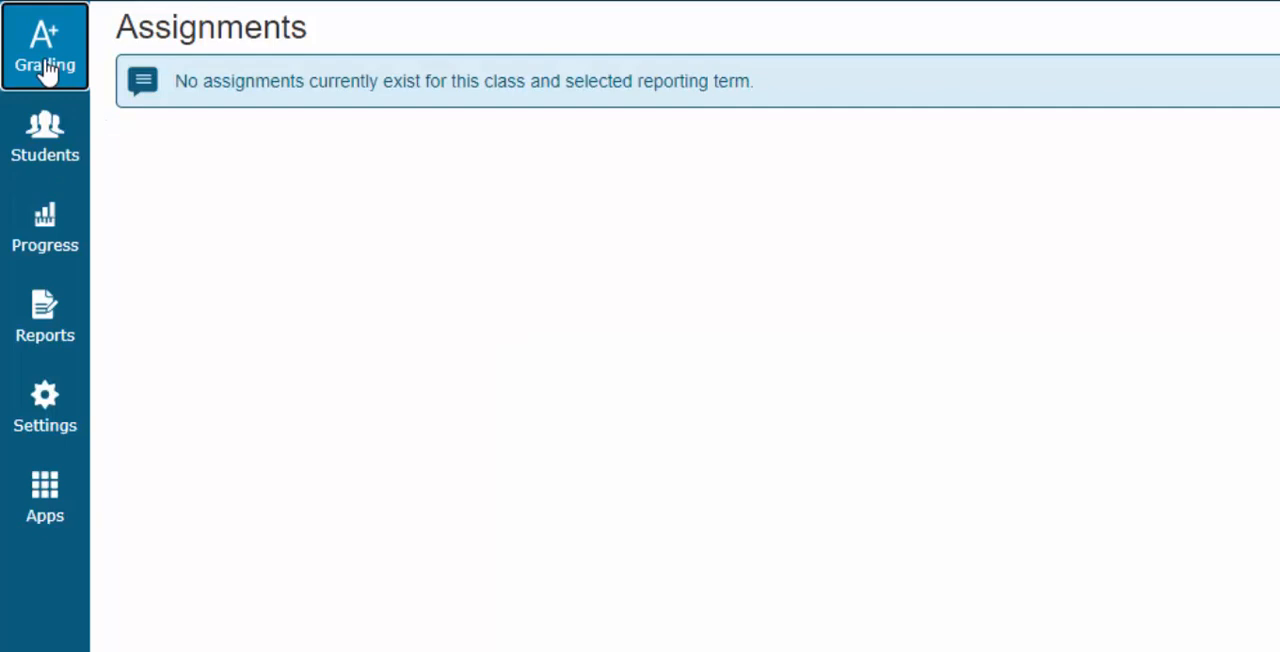
pyautogui.click(45, 55)
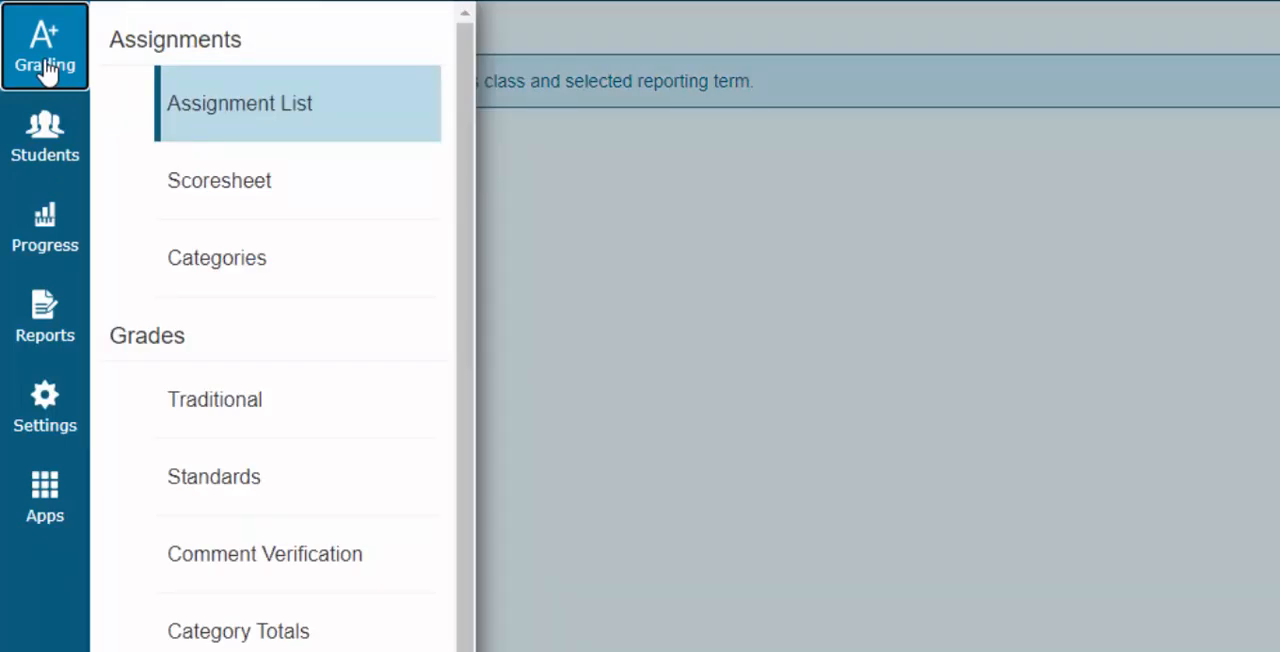
pyautogui.click(211, 493)
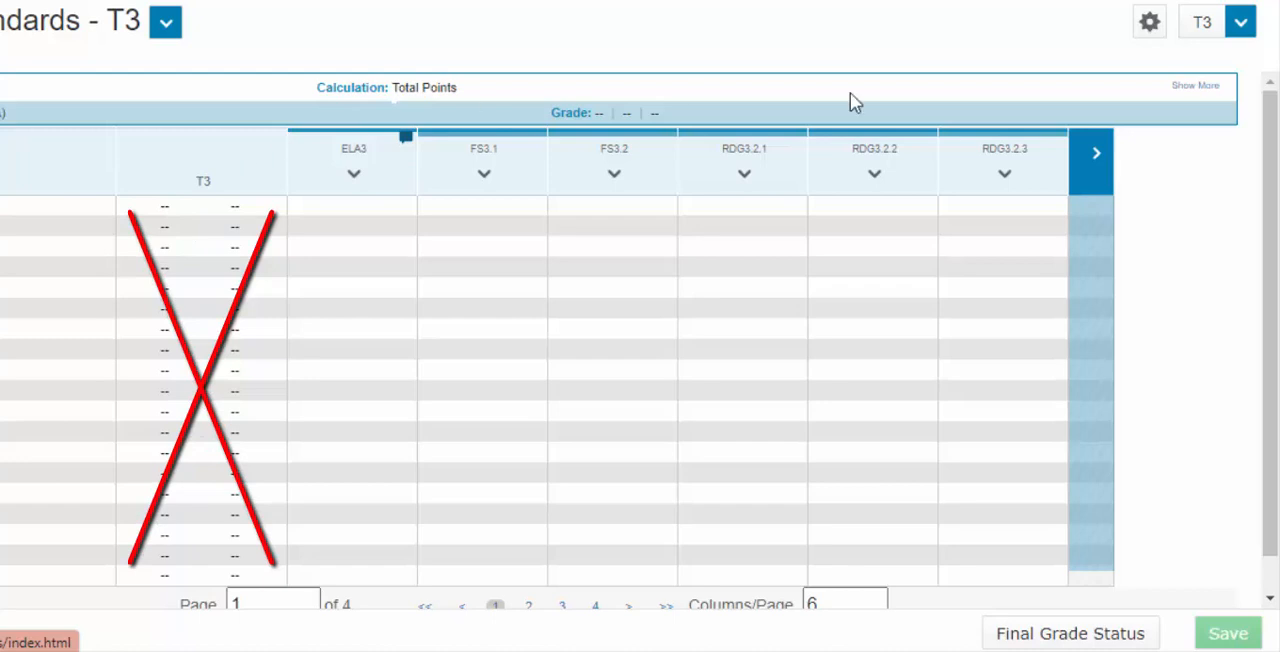
pyautogui.click(1244, 30)
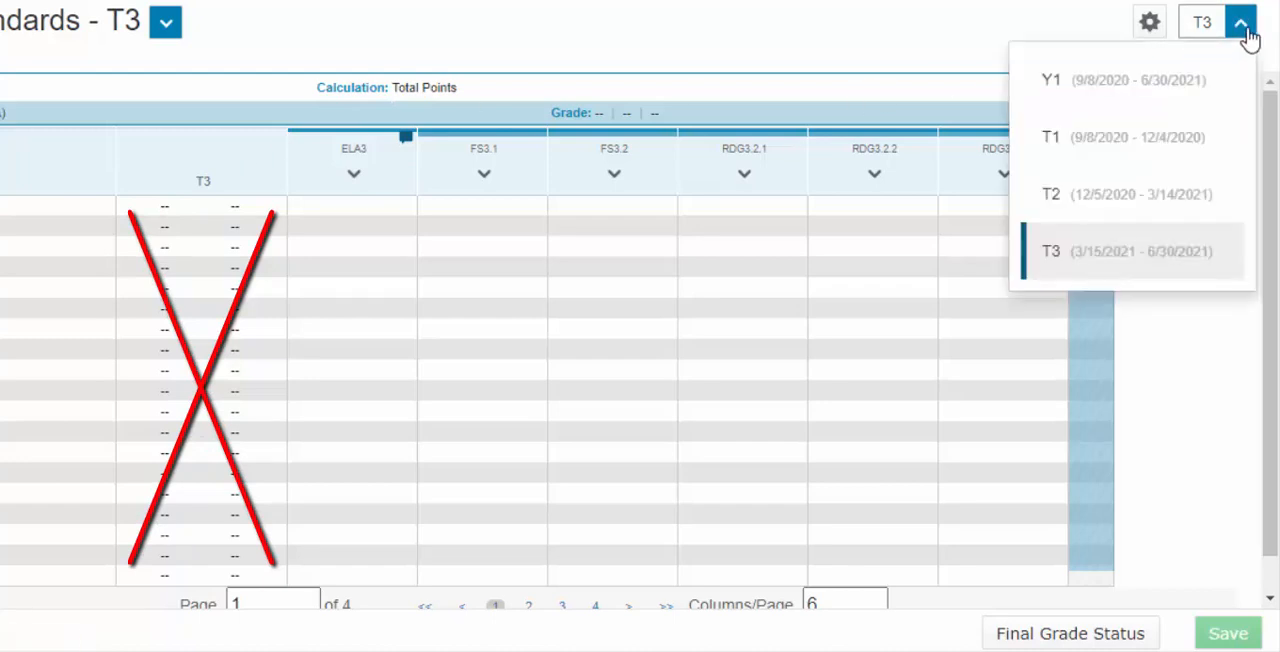
pyautogui.click(1194, 264)
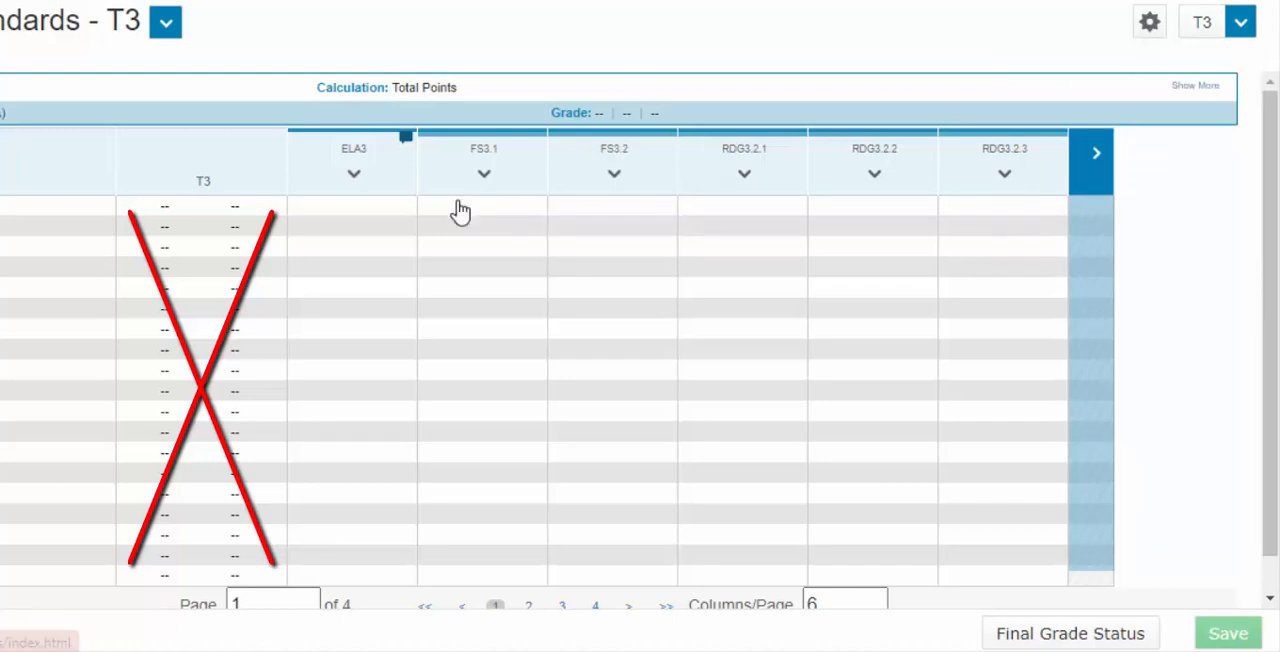
# Add the comment bank entry E12 "Shows a positive attitude" to the first student's ELA3 comment
pyautogui.click(355, 215)
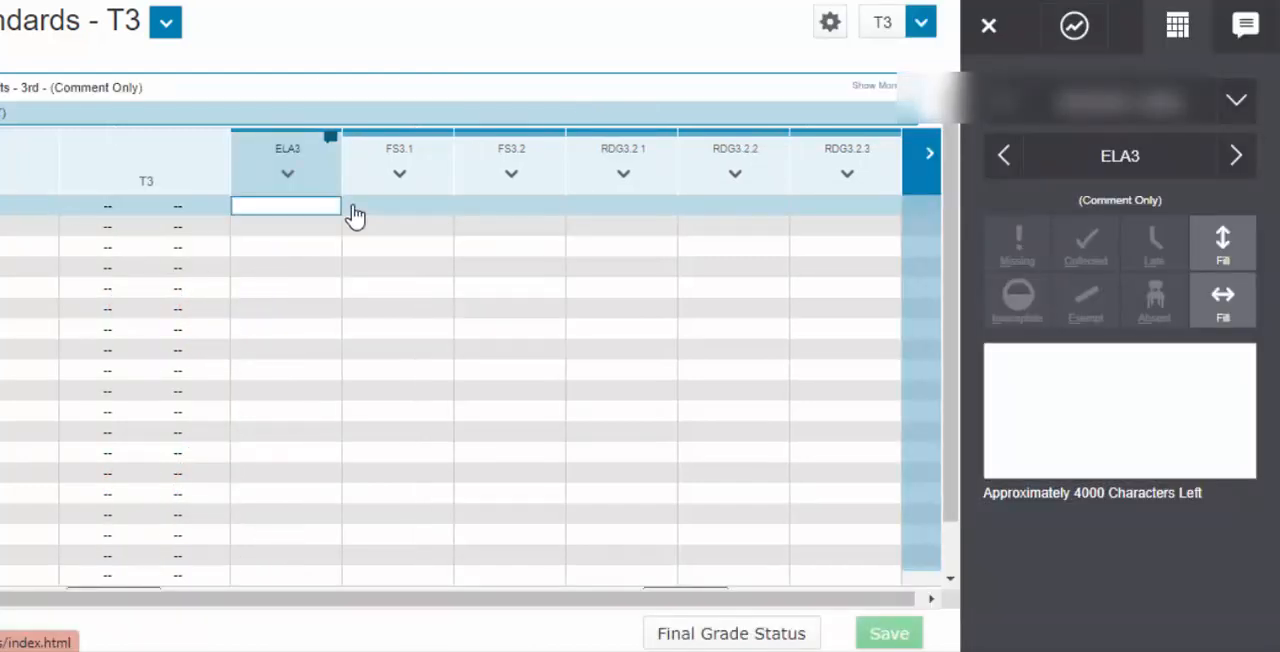
pyautogui.click(1093, 385)
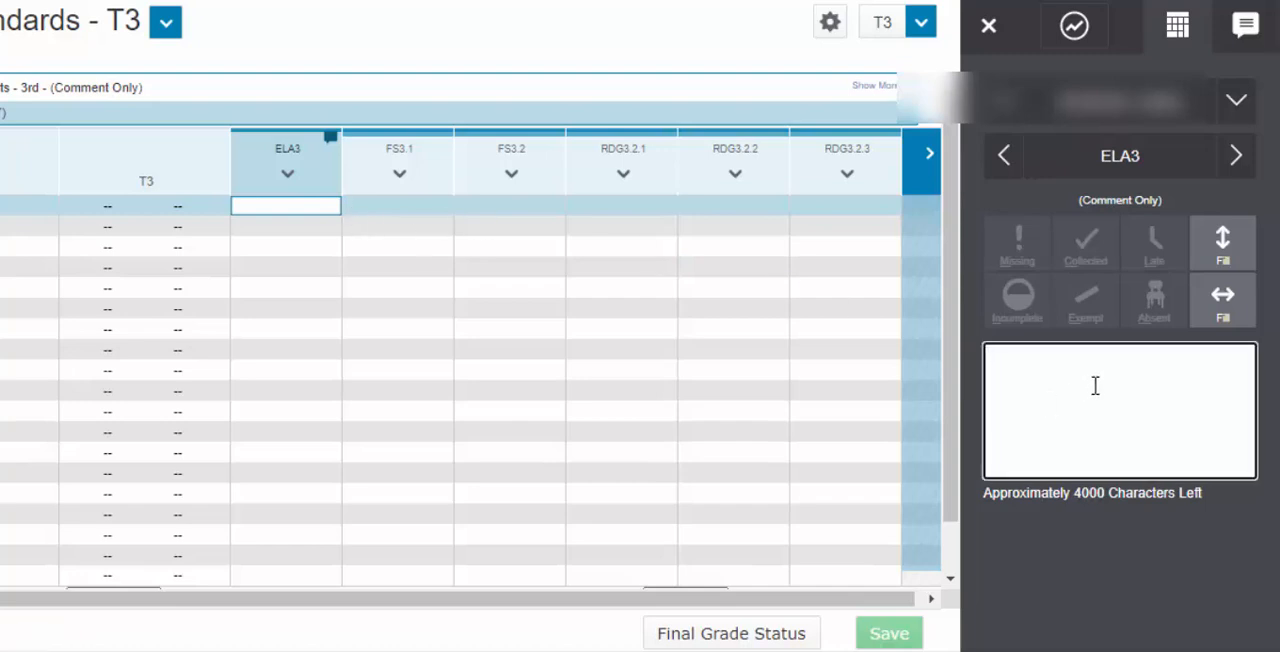
pyautogui.click(1247, 28)
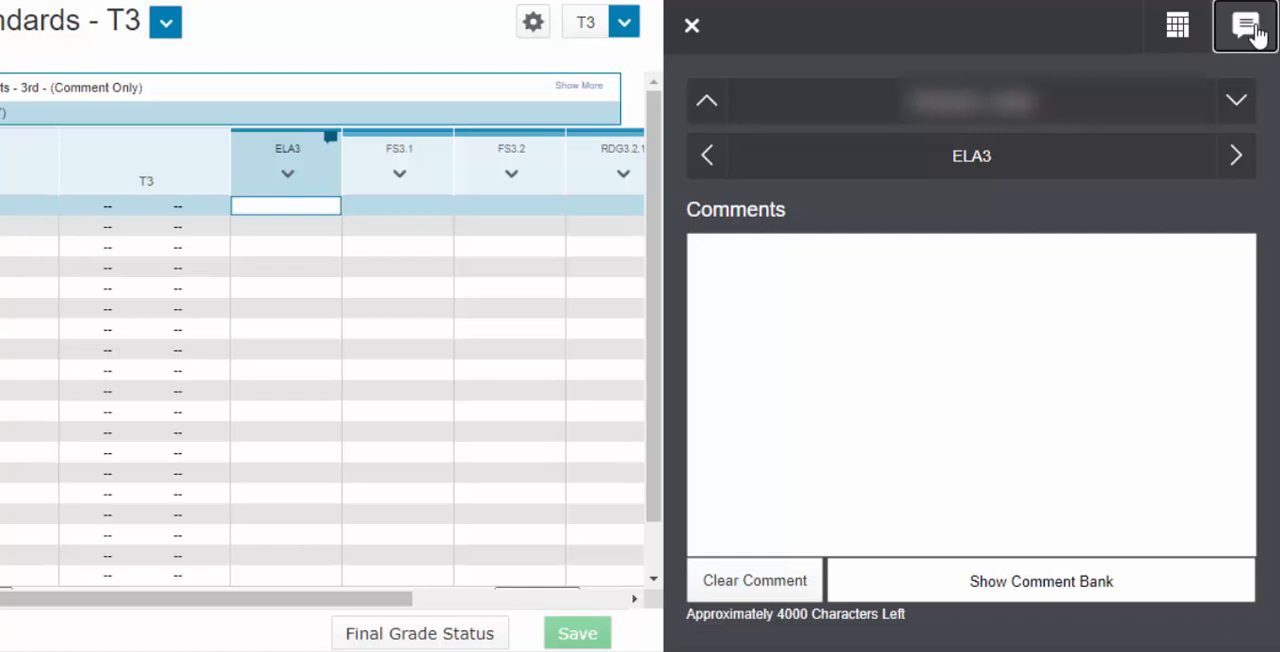
pyautogui.click(1052, 588)
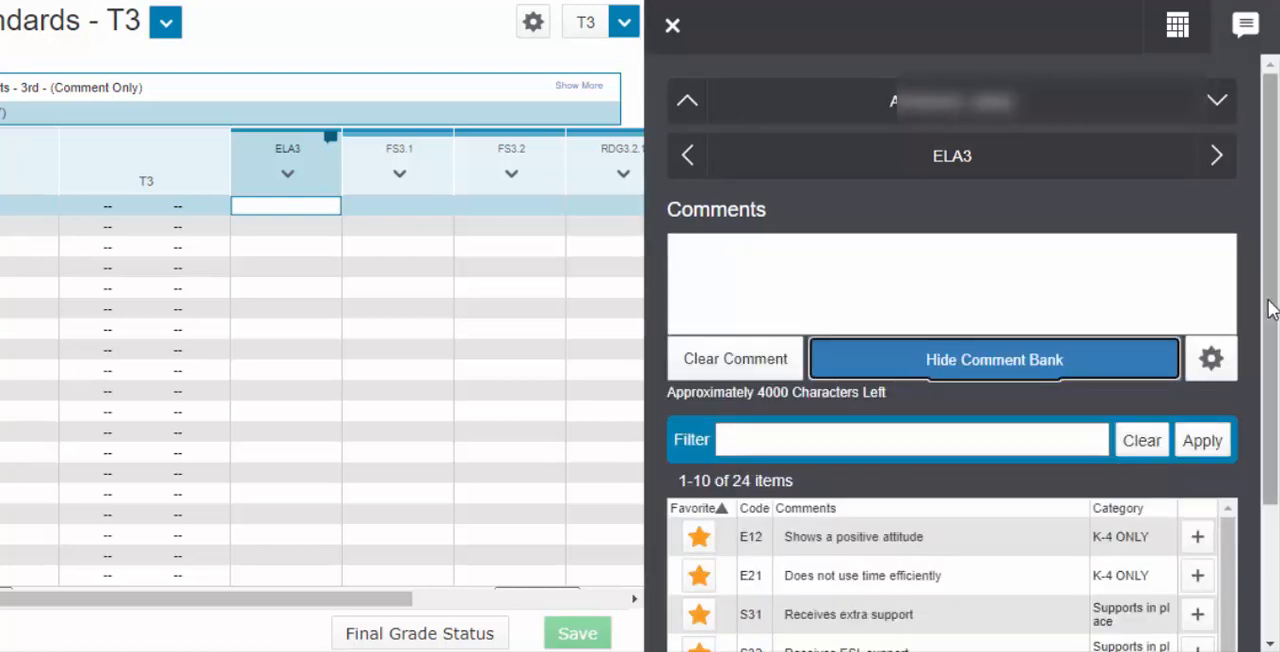
pyautogui.scroll(-3, 1272, 308)
pyautogui.click(1197, 356)
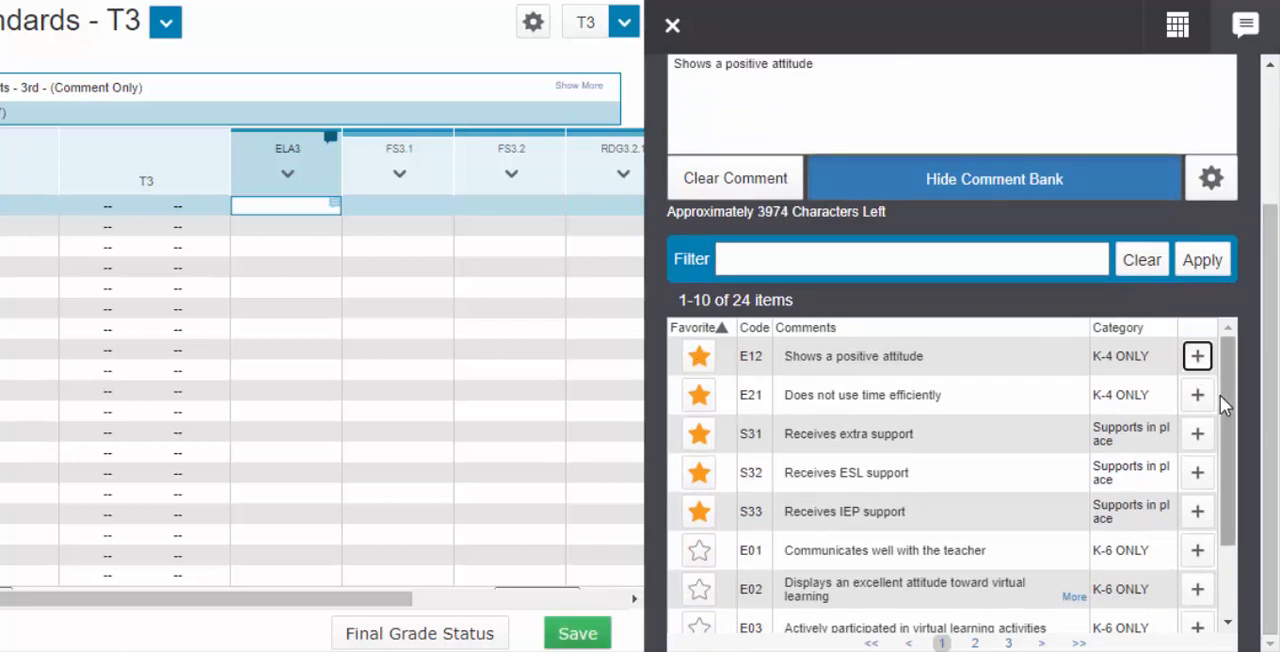
# Browse the other comments in the comment bank and save the first student's ELA3 comment
pyautogui.moveTo(1227, 395); pyautogui.dragTo(1236, 548)
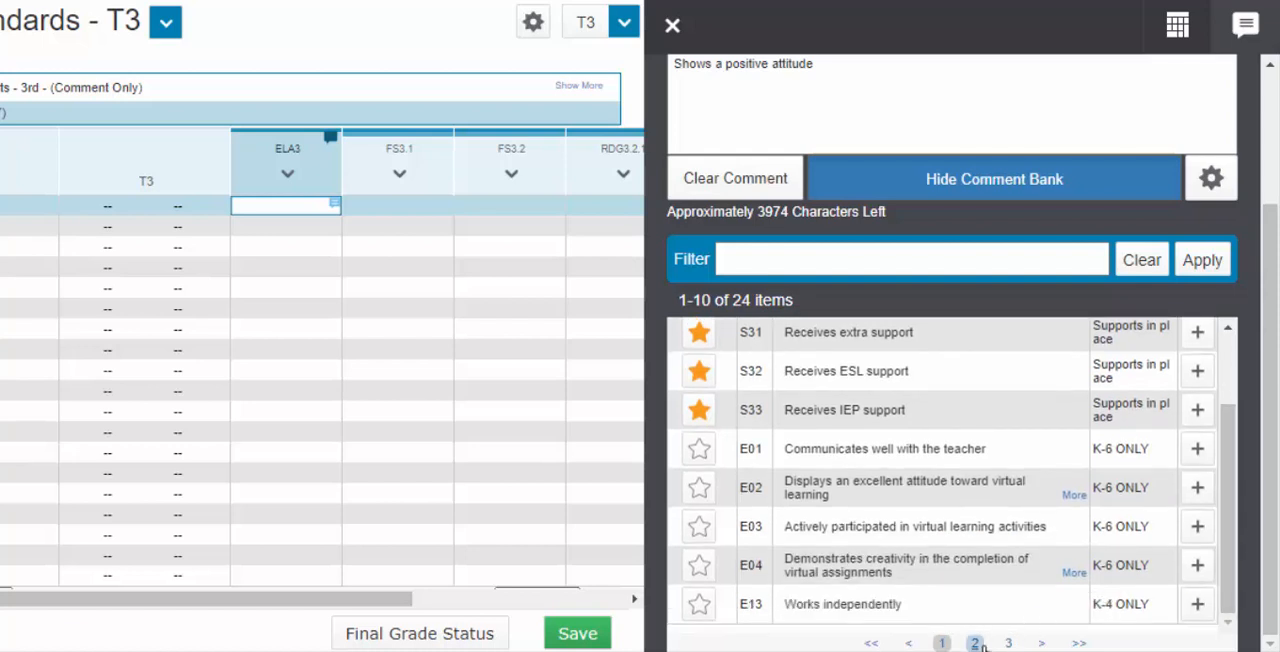
pyautogui.click(1006, 643)
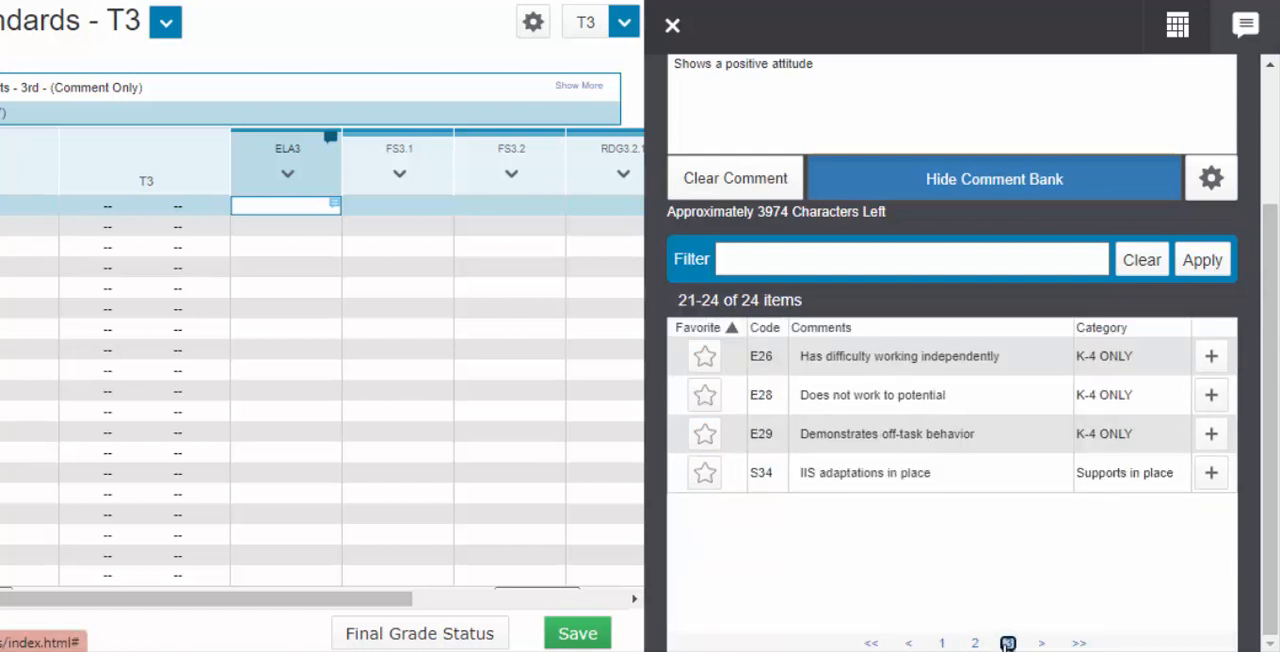
pyautogui.click(942, 643)
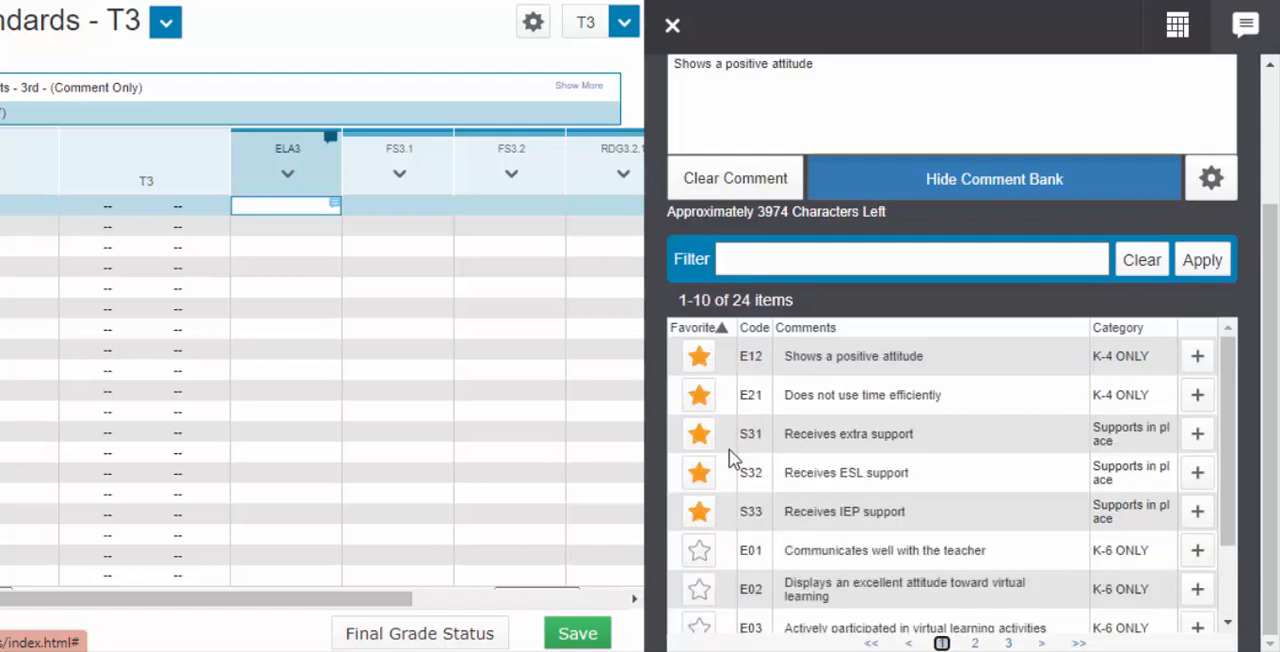
pyautogui.click(576, 634)
pyautogui.click(578, 636)
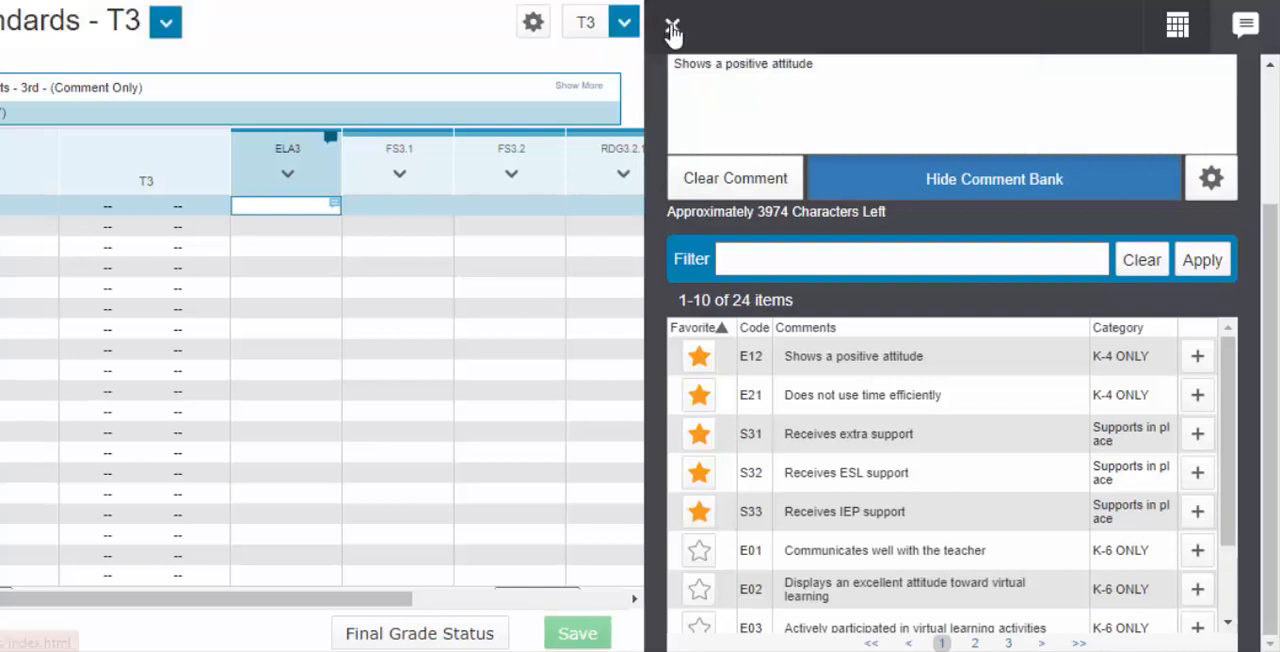
pyautogui.click(670, 28)
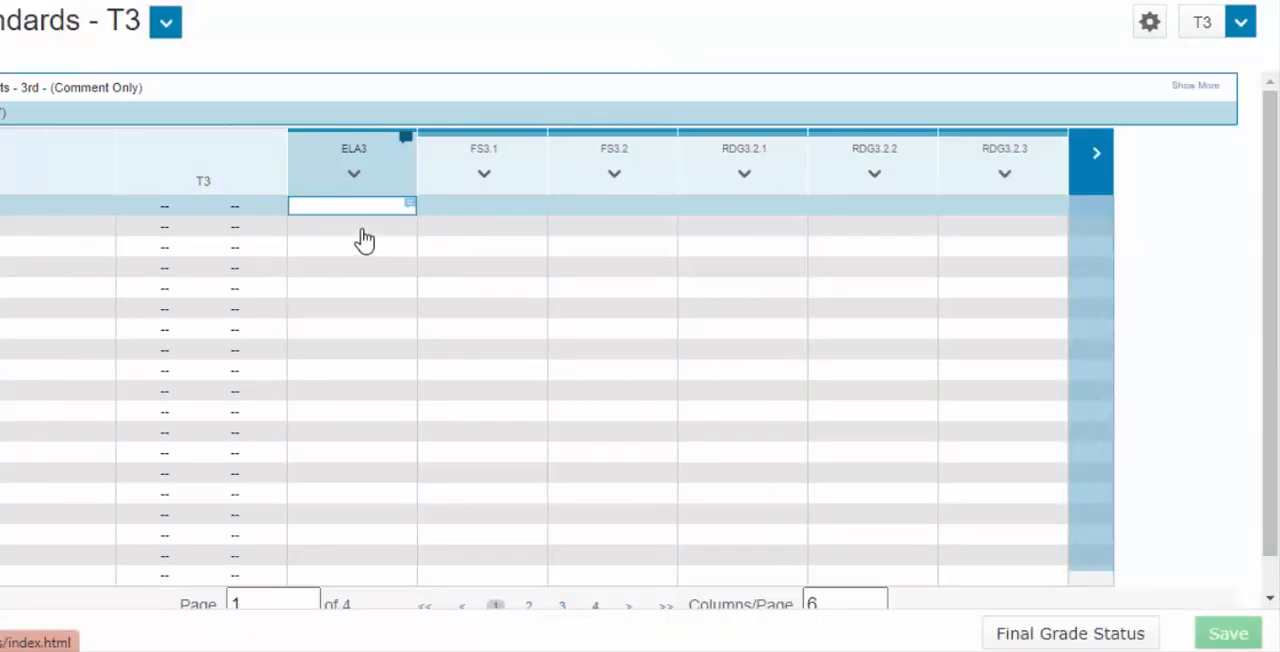
pyautogui.click(364, 236)
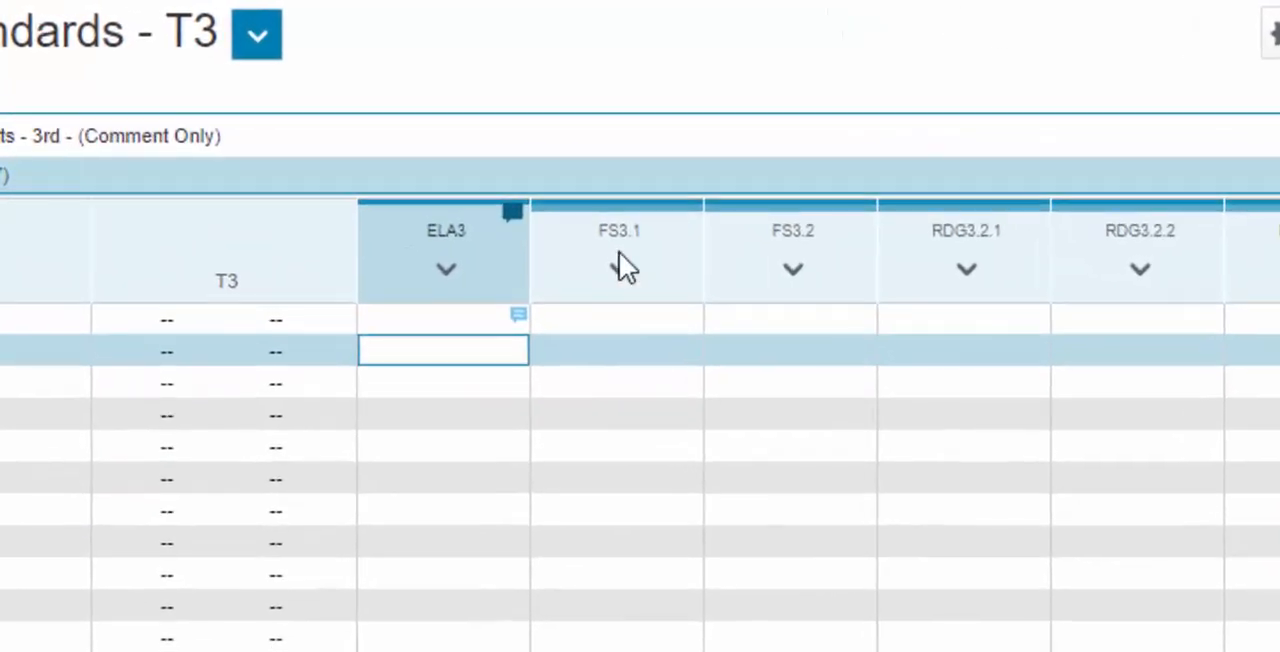
# Grade the first student M on standard FS3.1 and fill that grade down for the whole class
pyautogui.moveTo(619, 273)
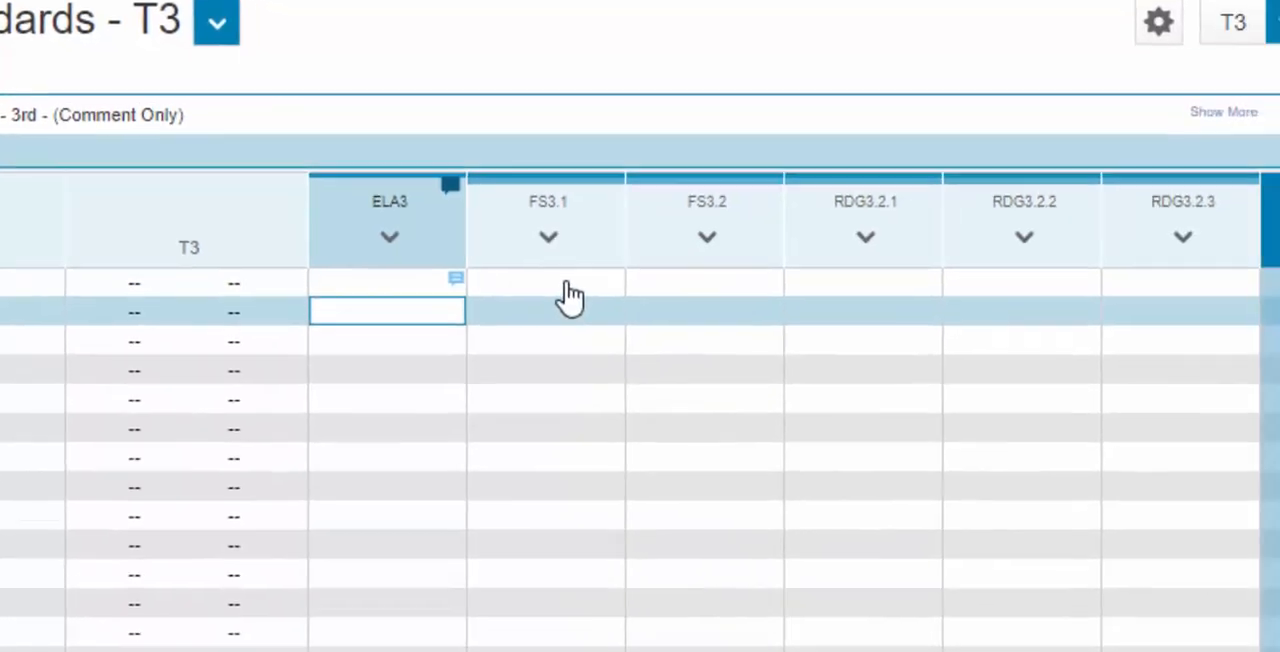
pyautogui.click(636, 350)
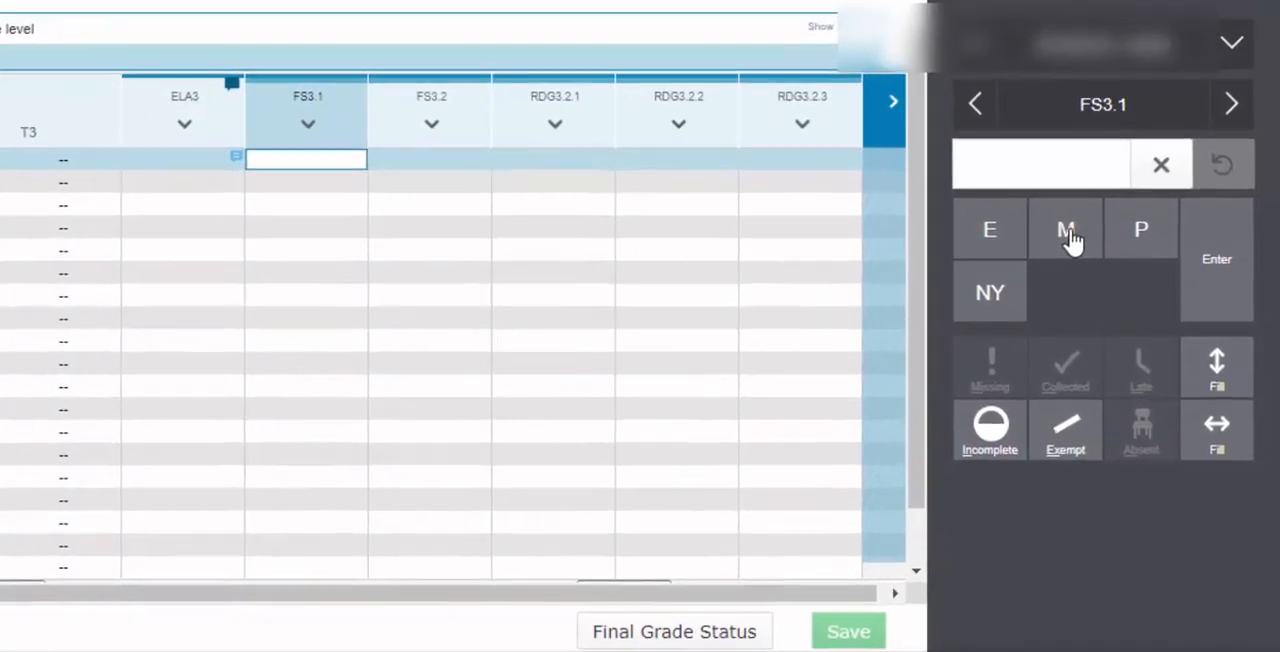
pyautogui.click(1078, 252)
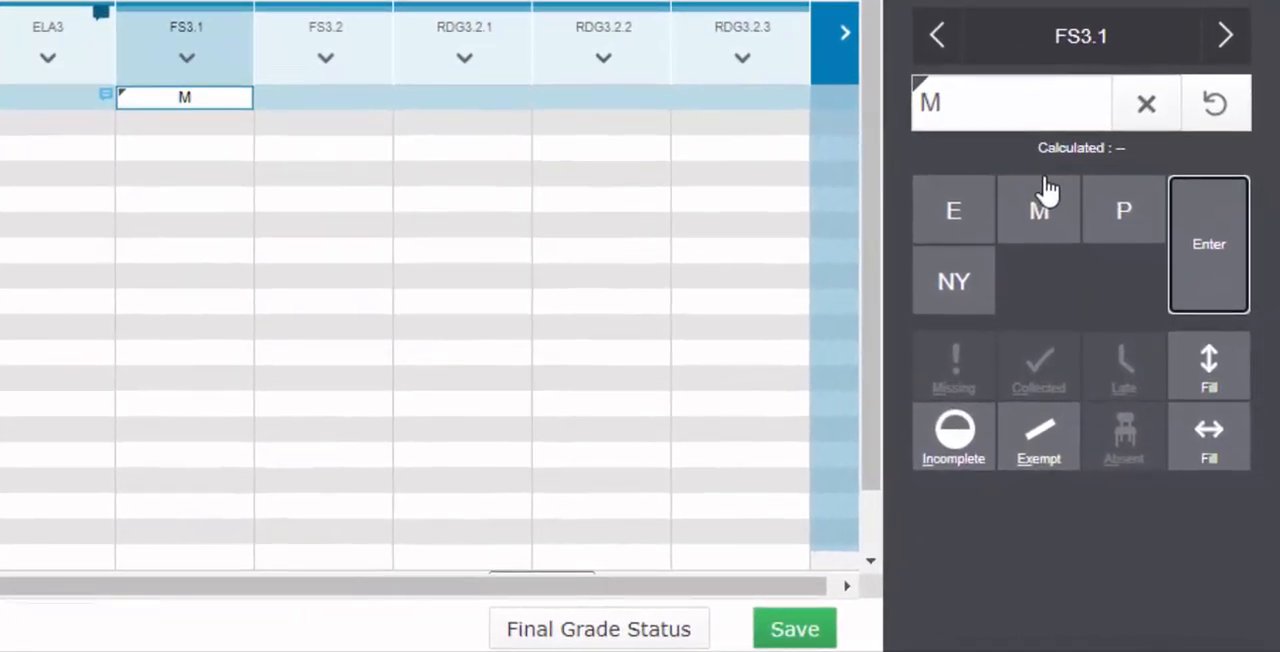
pyautogui.click(1209, 365)
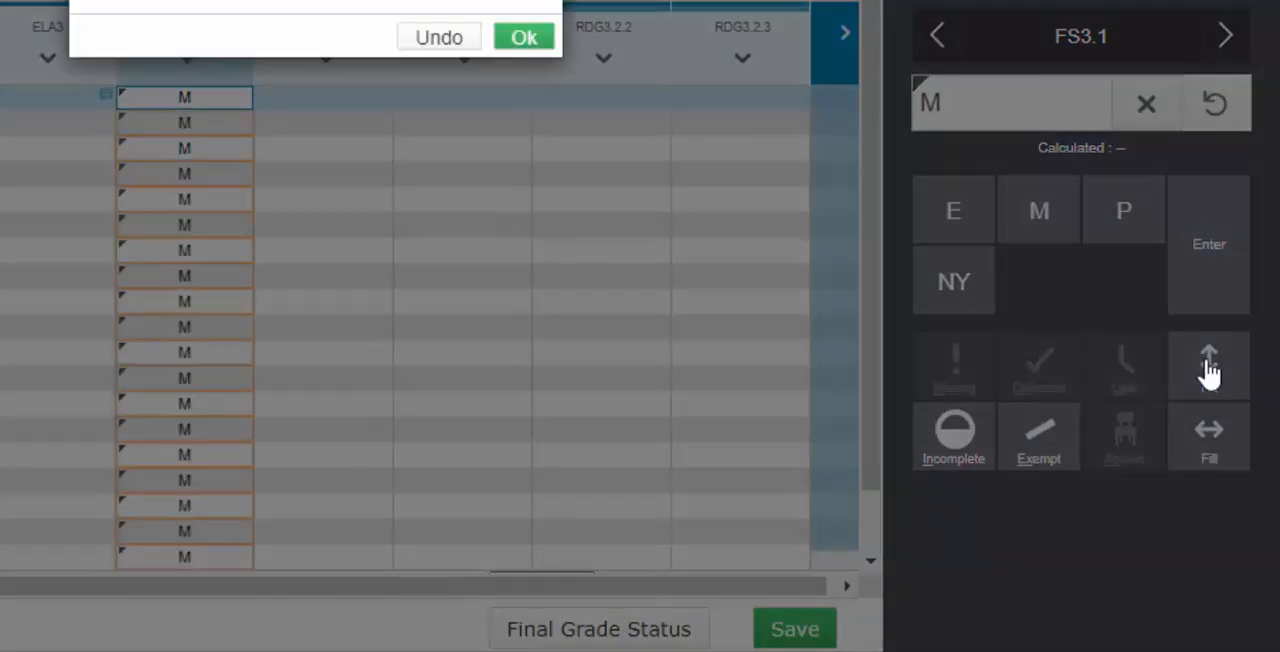
pyautogui.click(522, 42)
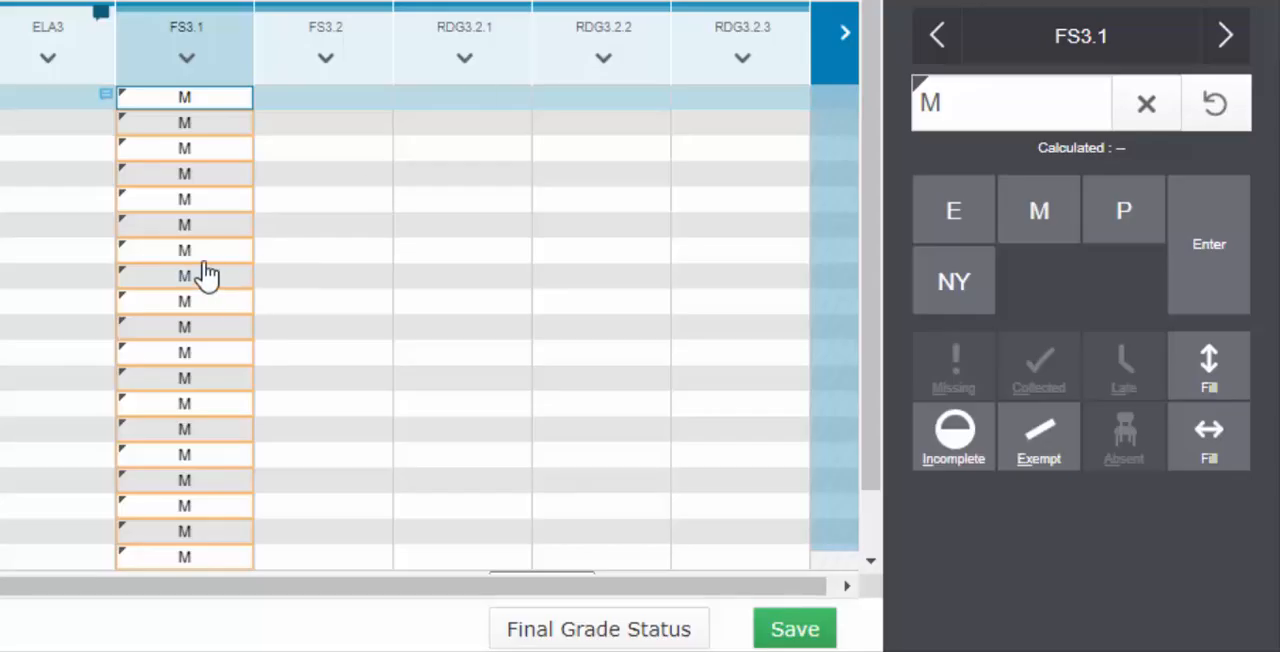
# Change the fifth student's FS3.1 grade to E and save the grades
pyautogui.click(205, 200)
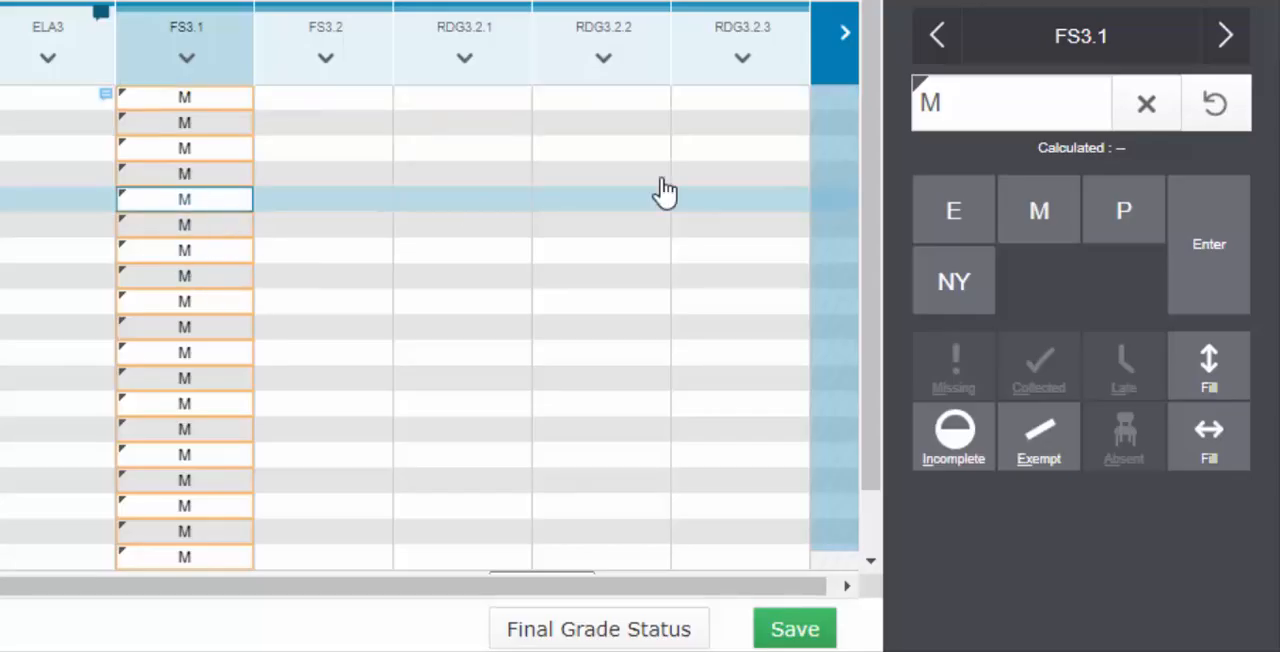
pyautogui.click(958, 218)
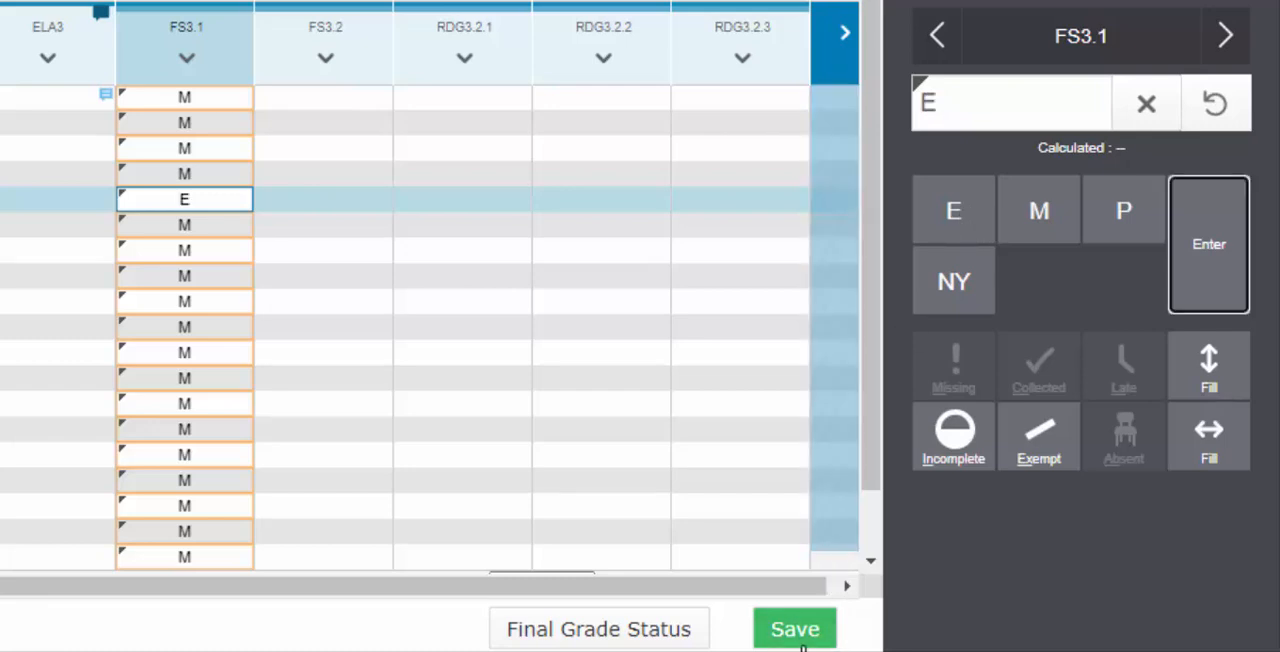
pyautogui.click(808, 634)
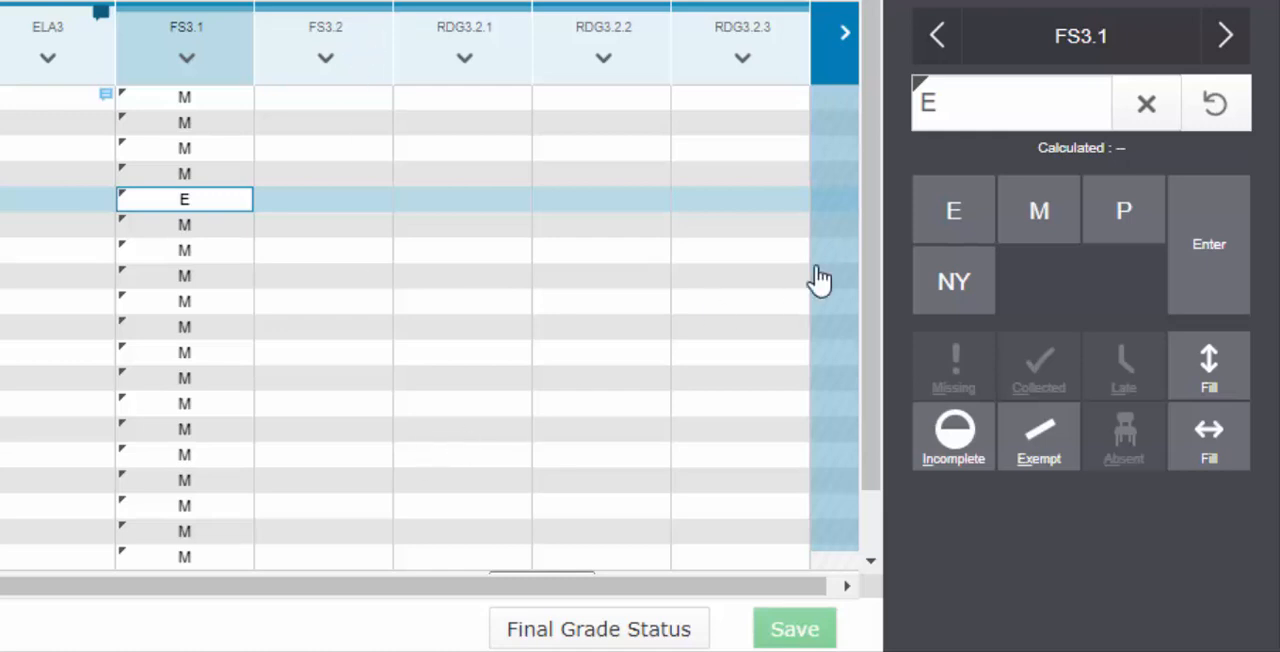
# Set the standards grid to show 20 columns per page
pyautogui.moveTo(878, 283); pyautogui.dragTo(882, 466)
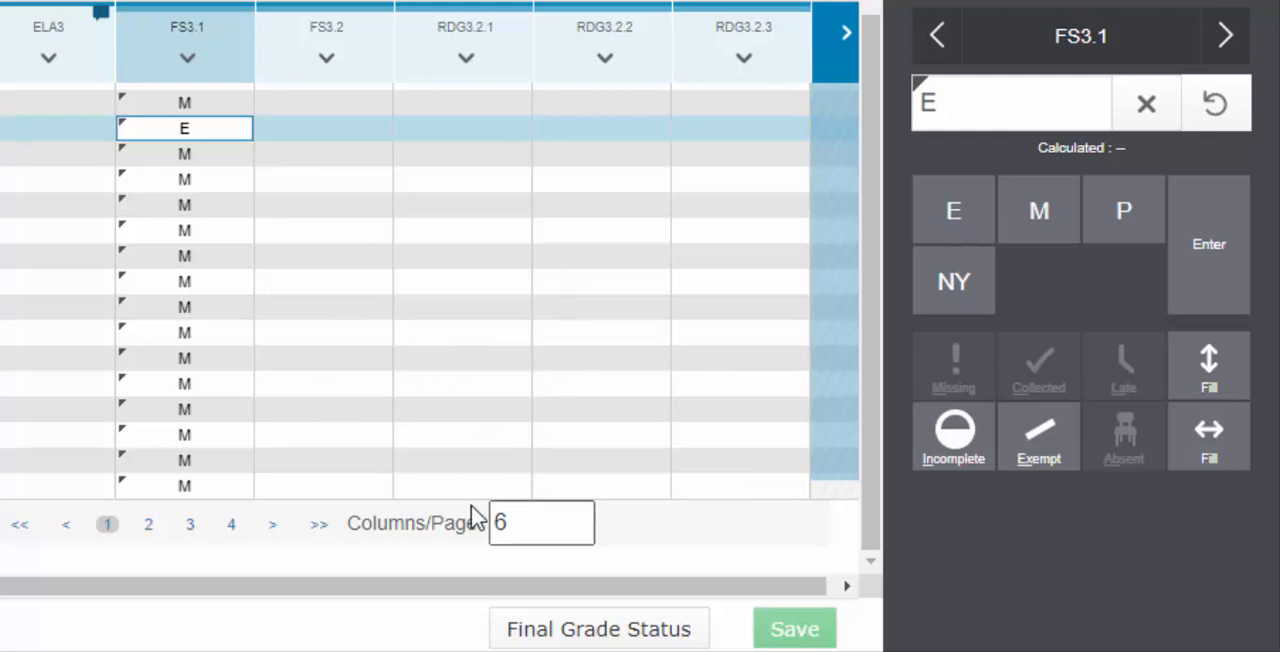
pyautogui.doubleClick(548, 521)
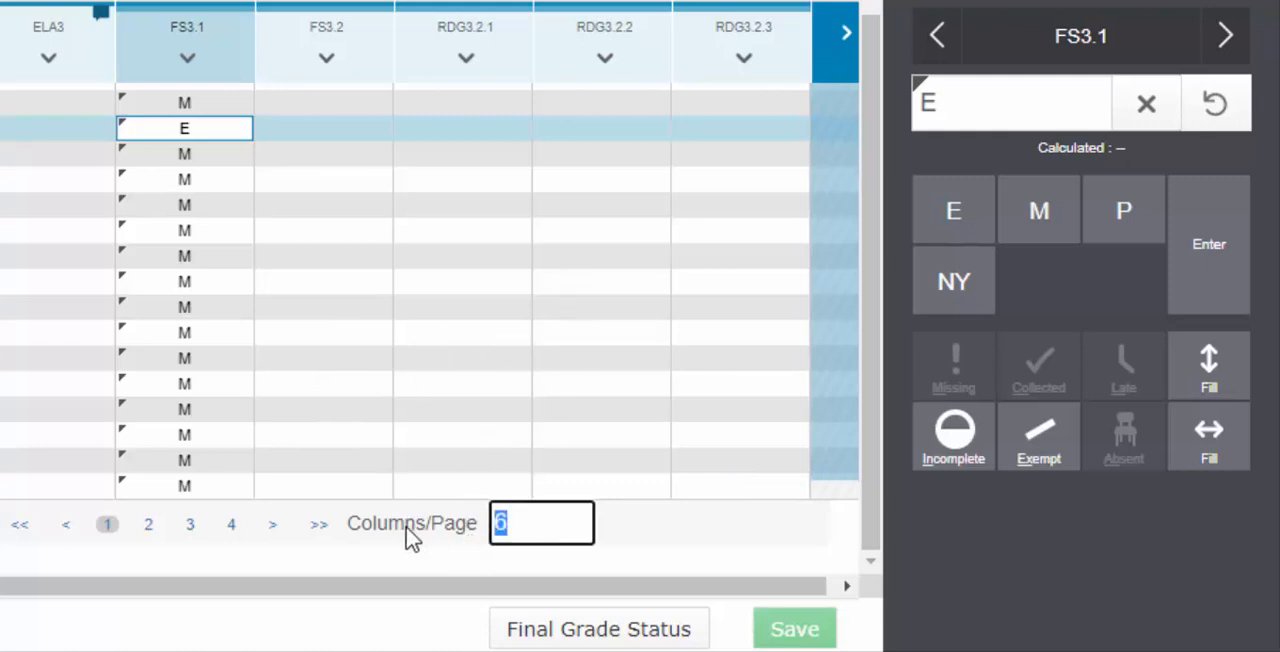
pyautogui.write('20')
pyautogui.press('Return')
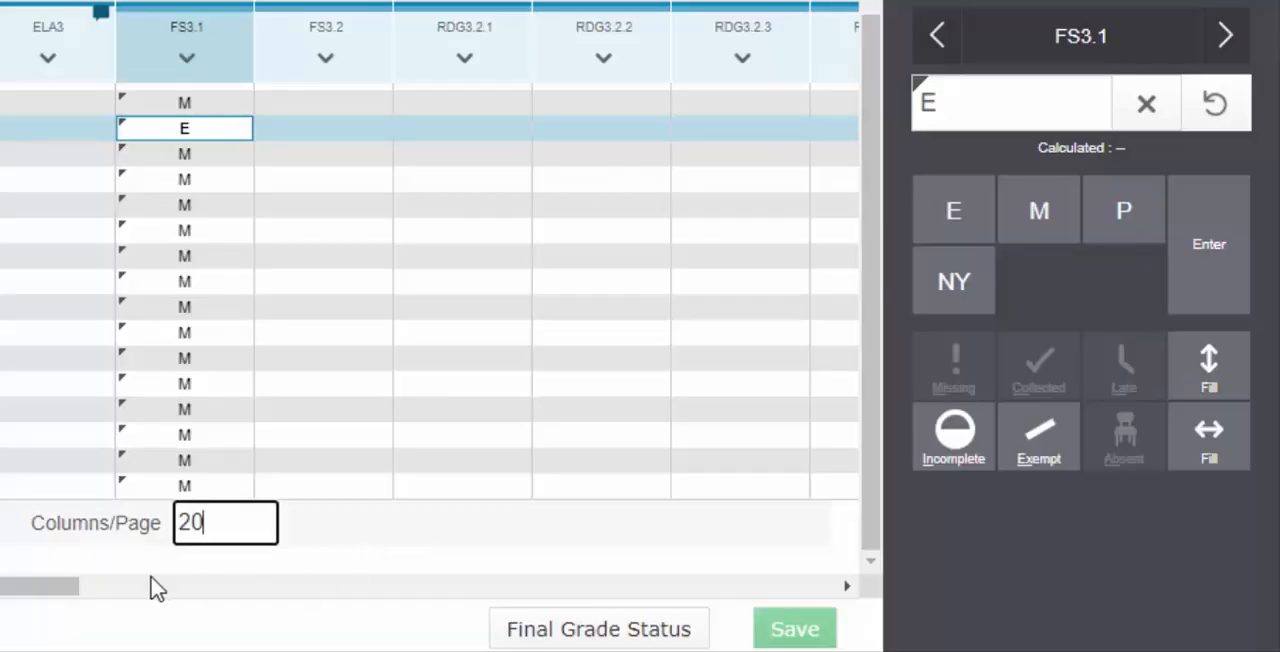
pyautogui.moveTo(45, 592); pyautogui.dragTo(47, 560)
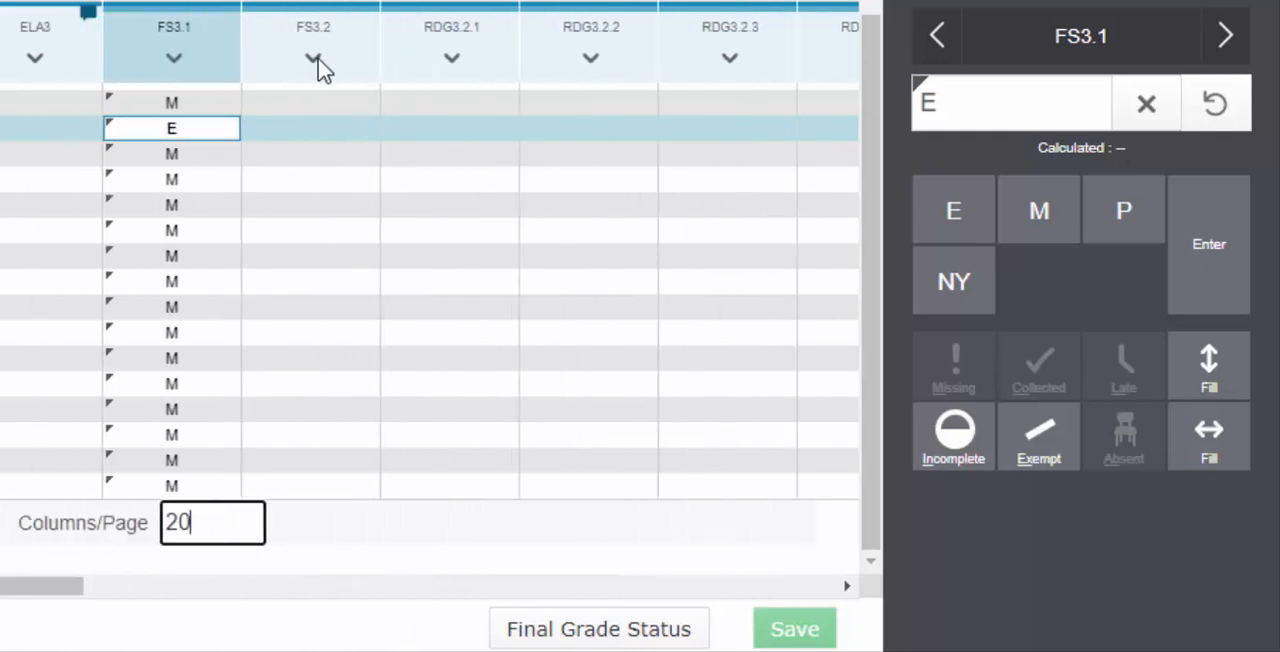
# Add "Shows a positive attitude" as the ELA3 comment for T3 on an individual student's standards page and select the FS3.2 T3 cell
pyautogui.moveTo(318, 70)
pyautogui.moveTo(874, 303); pyautogui.dragTo(891, 119)
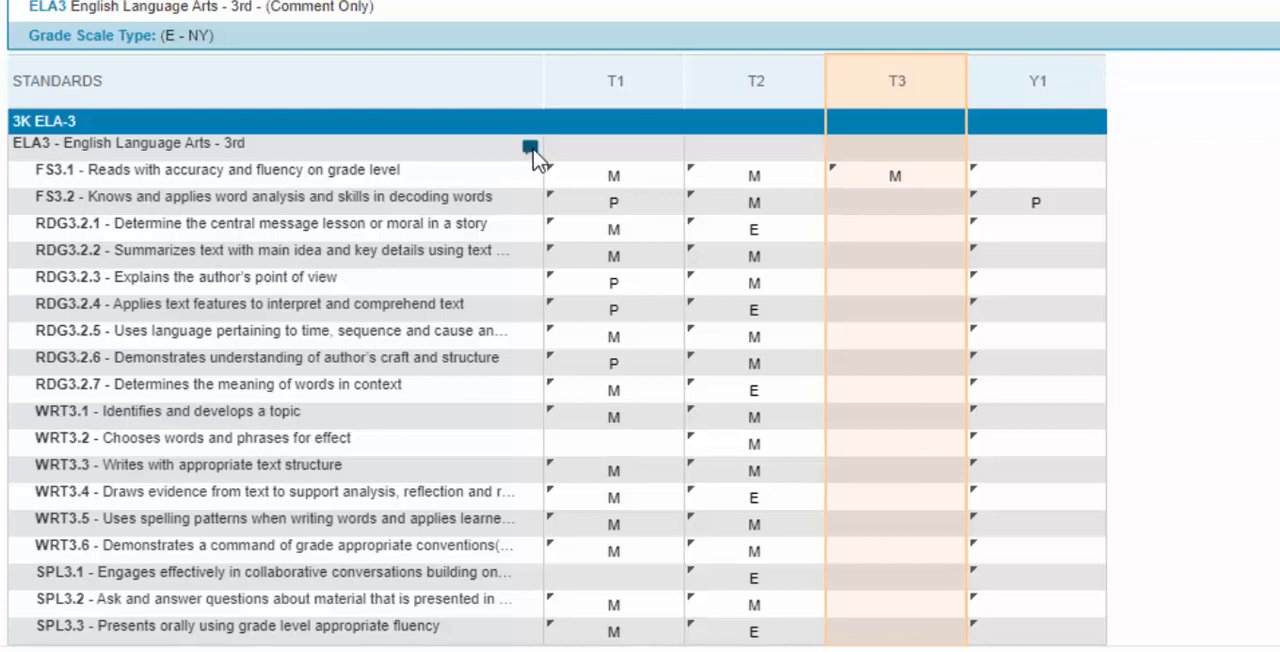
pyautogui.moveTo(535, 156)
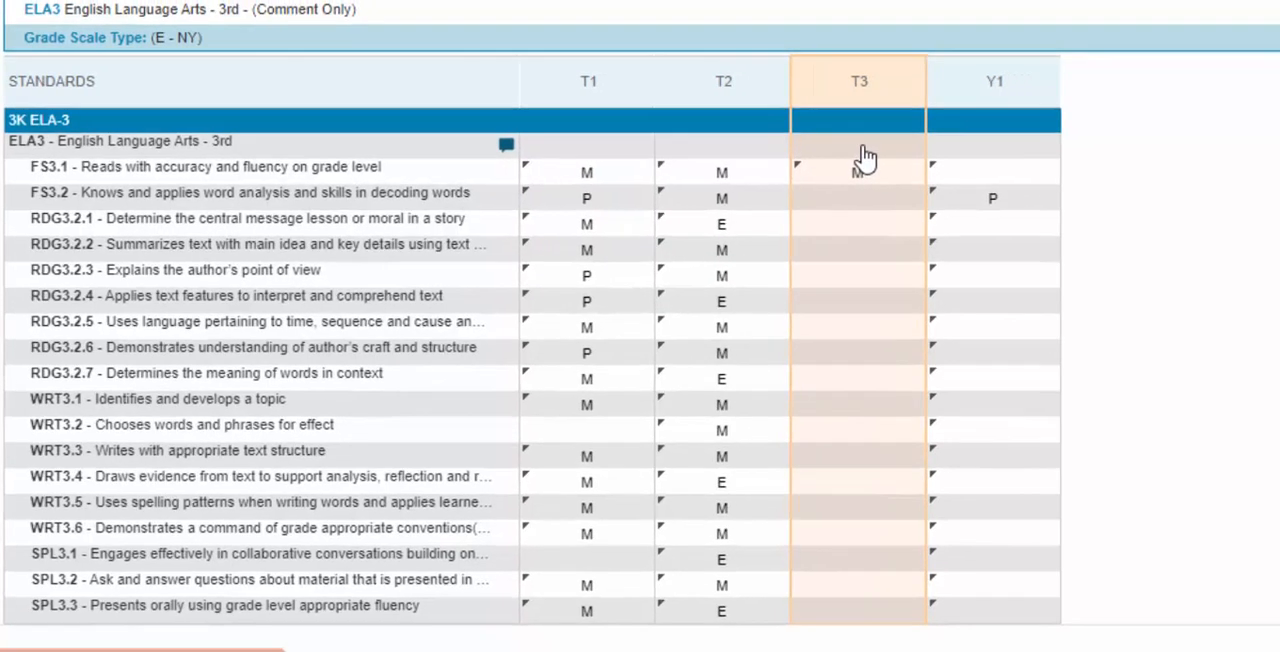
pyautogui.click(862, 145)
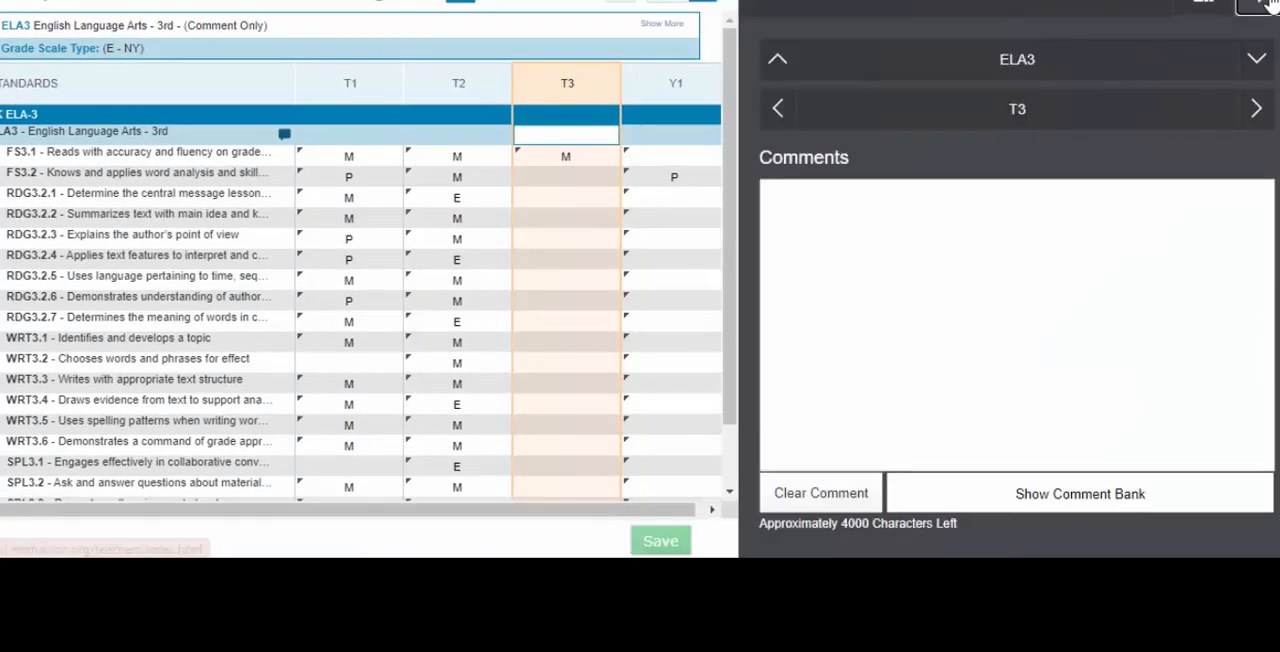
pyautogui.click(1137, 497)
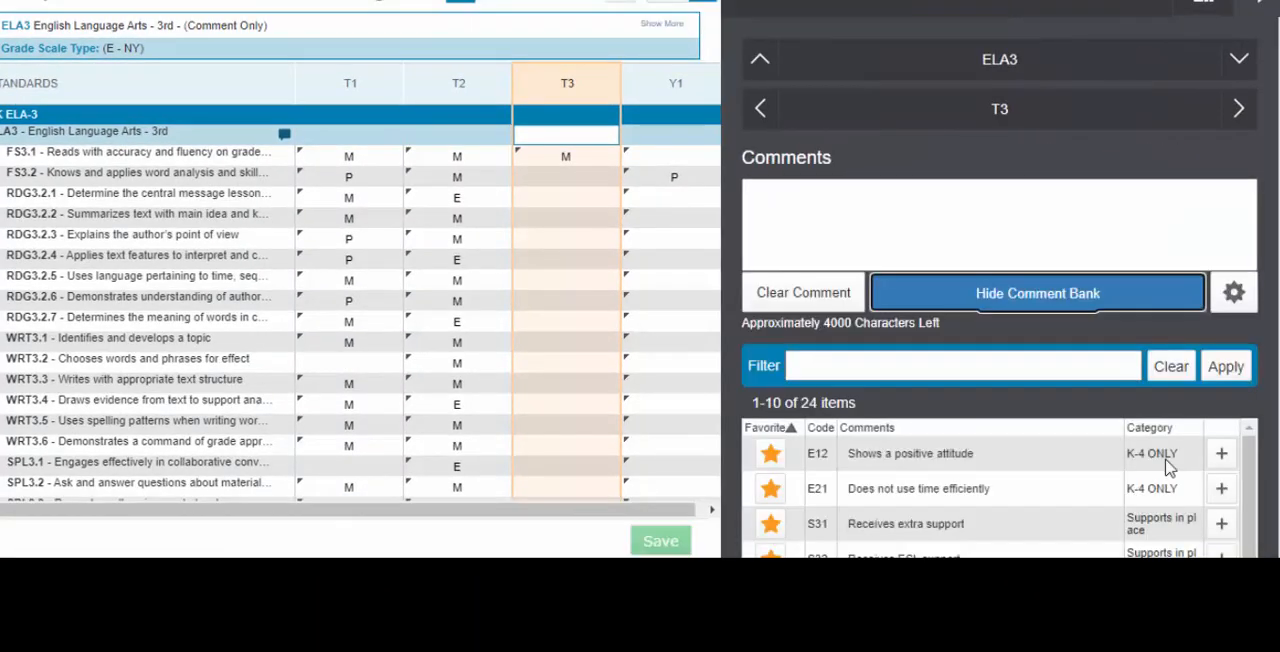
pyautogui.click(1220, 453)
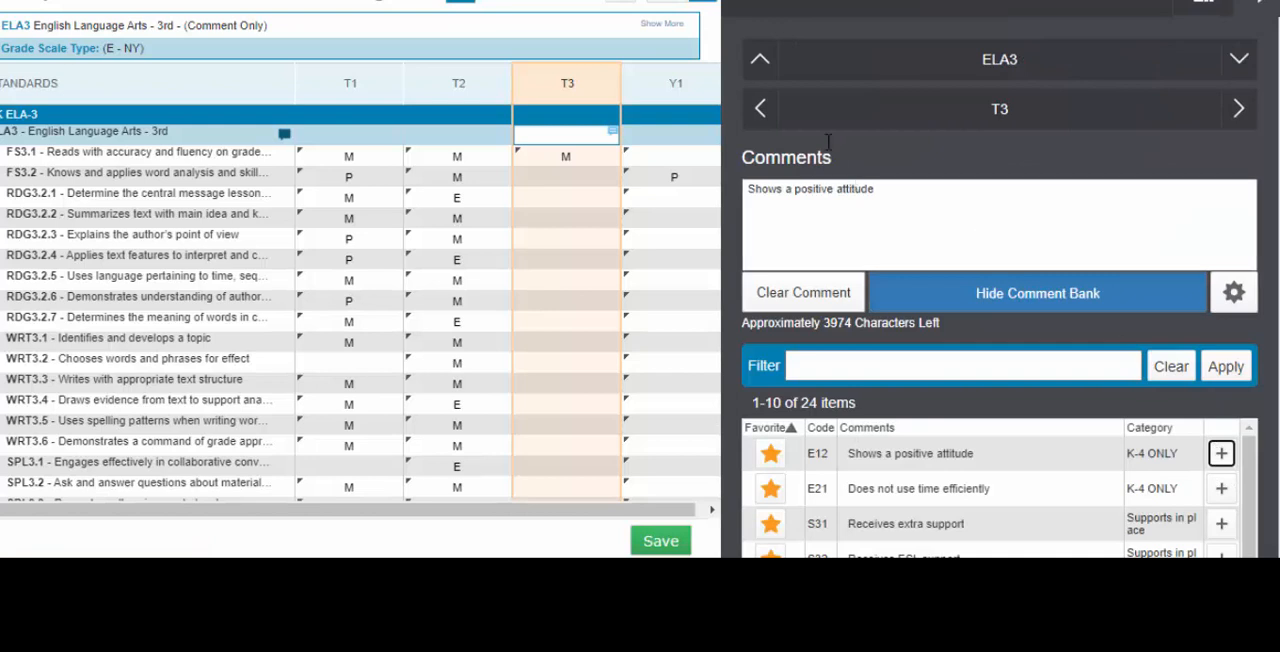
pyautogui.click(757, 10)
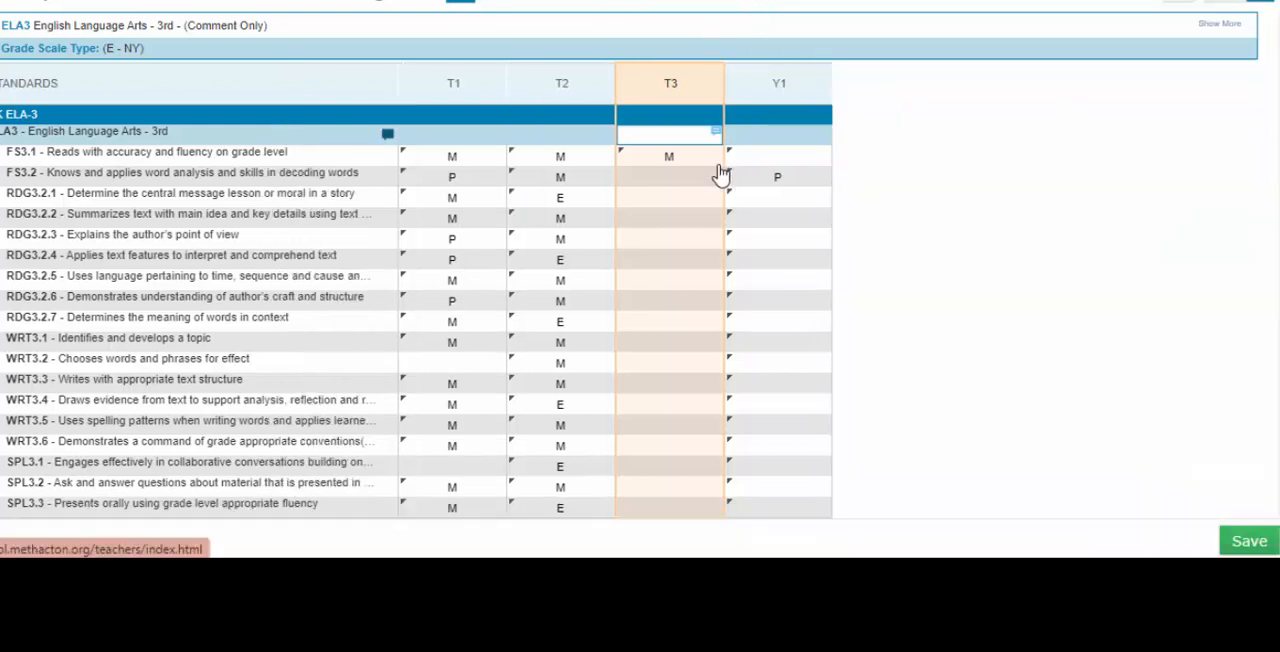
pyautogui.click(682, 182)
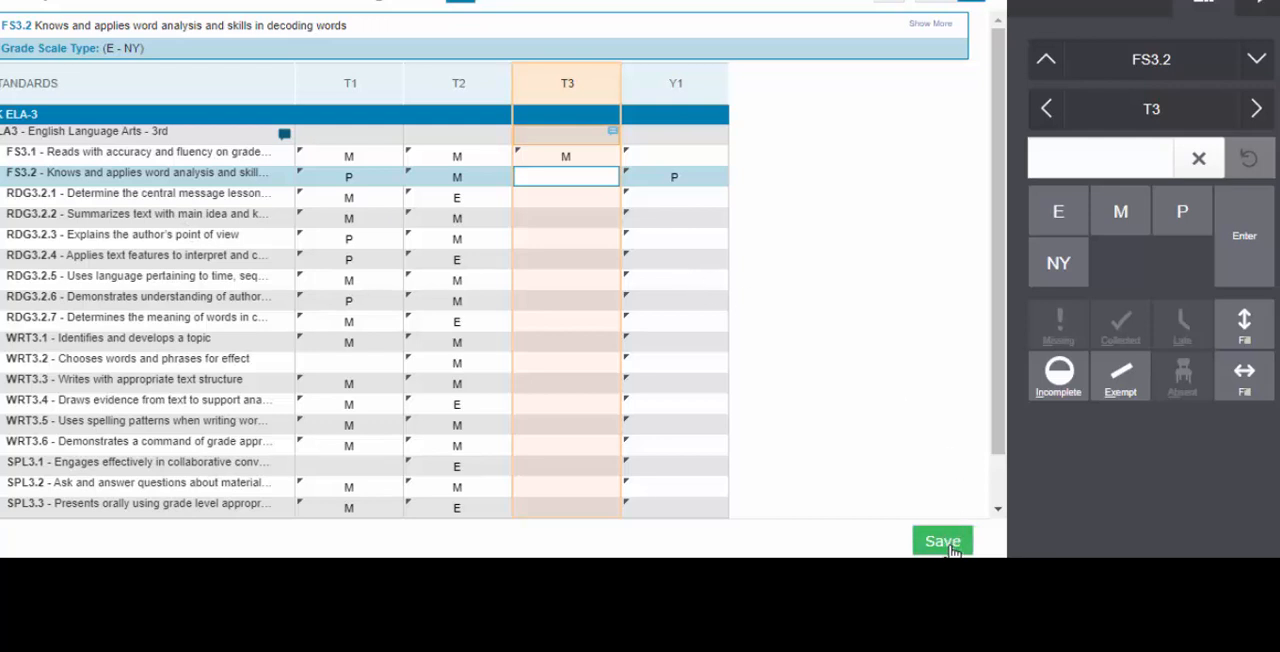
# Grade the student M on standard FS3.2 for T3 and save the grades
pyautogui.click(1124, 215)
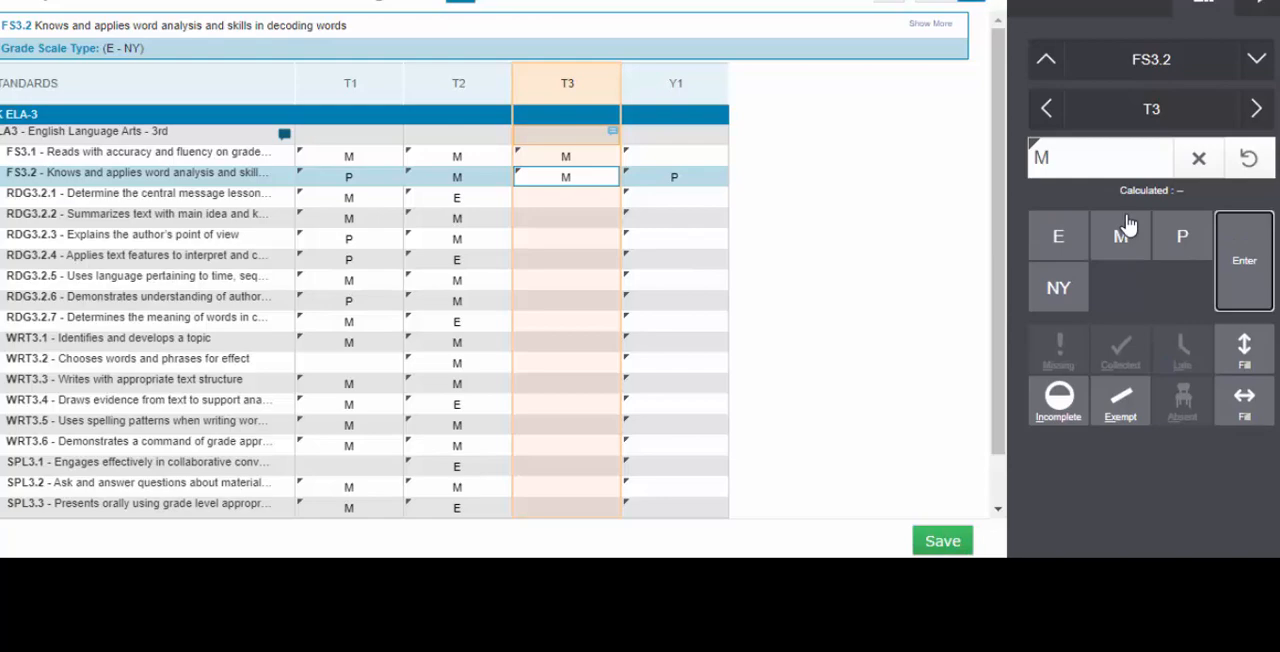
pyautogui.click(938, 543)
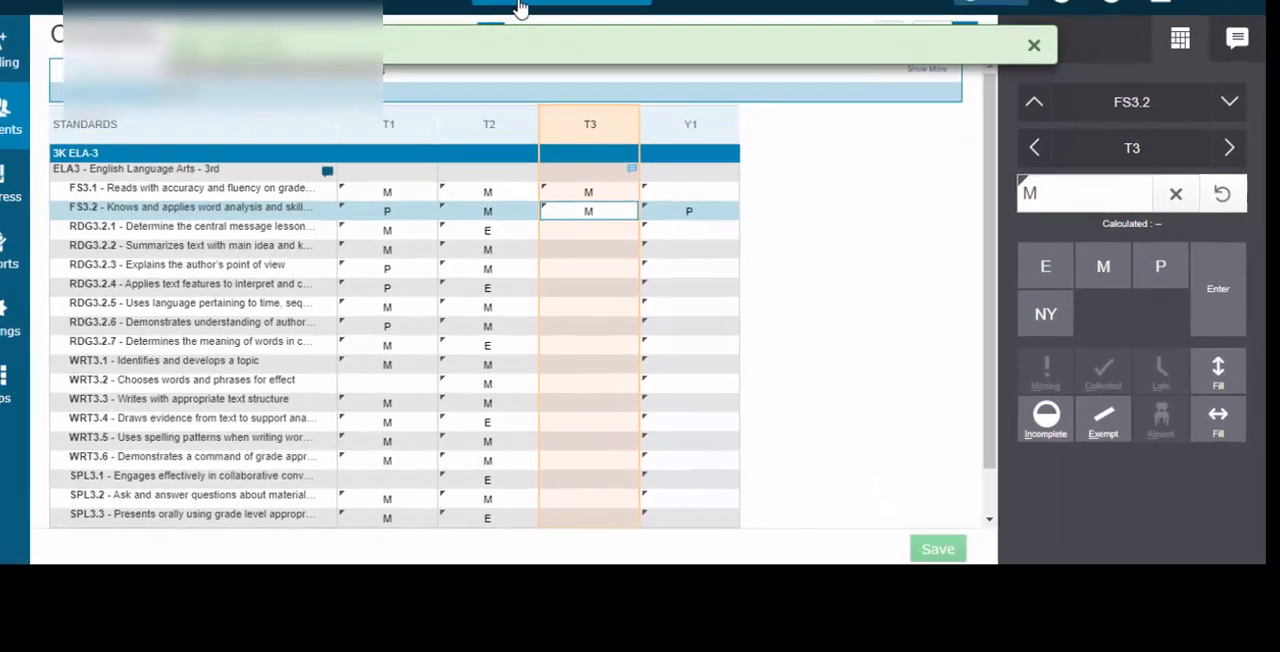
# Switch to the 3K Homeroom-3 class and select the T3 cell of QSL3 - Qualities of a Successful Learner
pyautogui.click(534, 22)
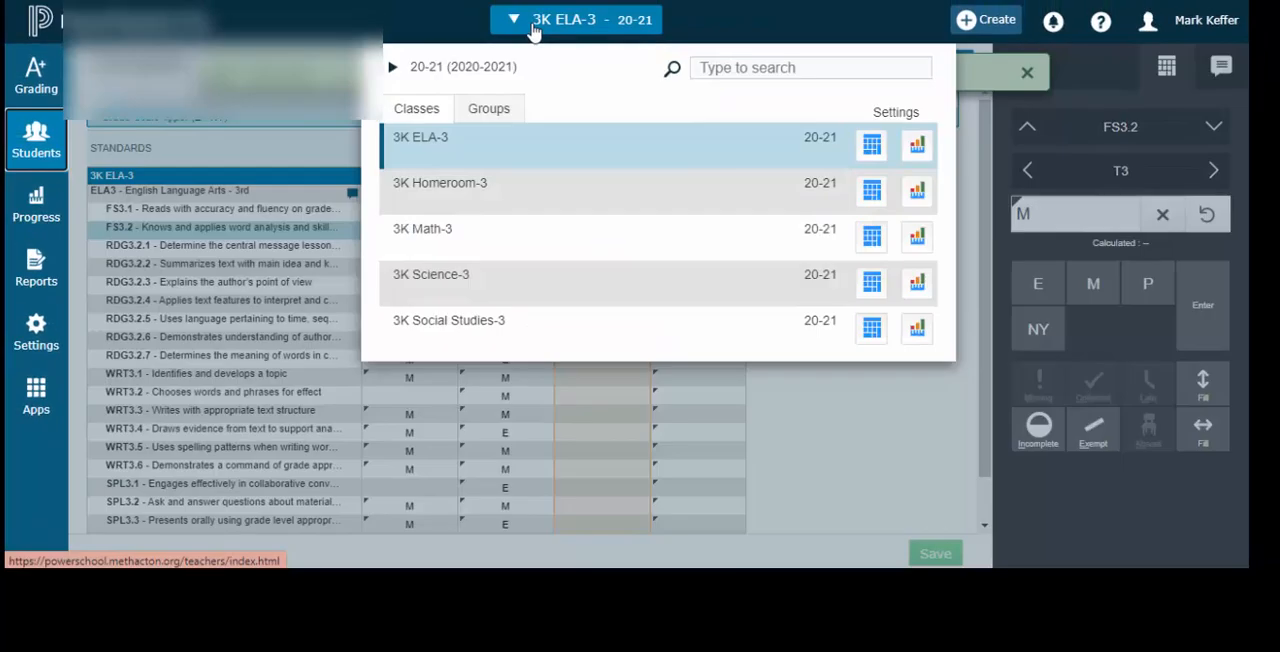
pyautogui.click(462, 195)
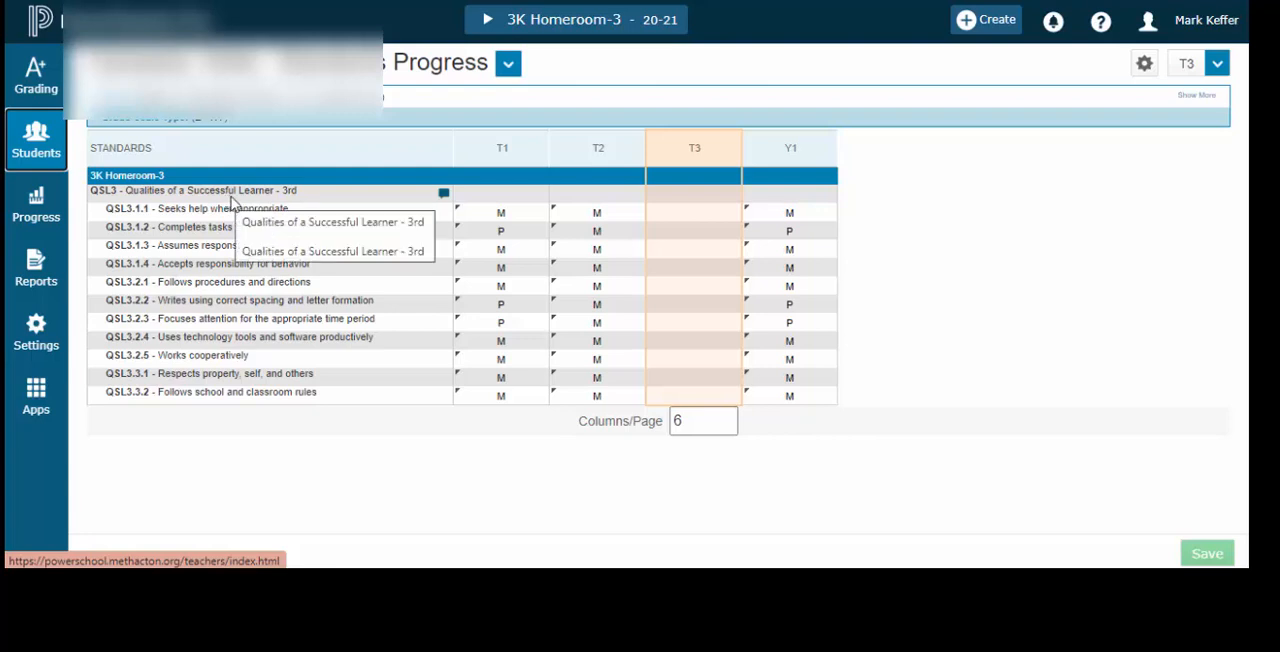
pyautogui.click(687, 198)
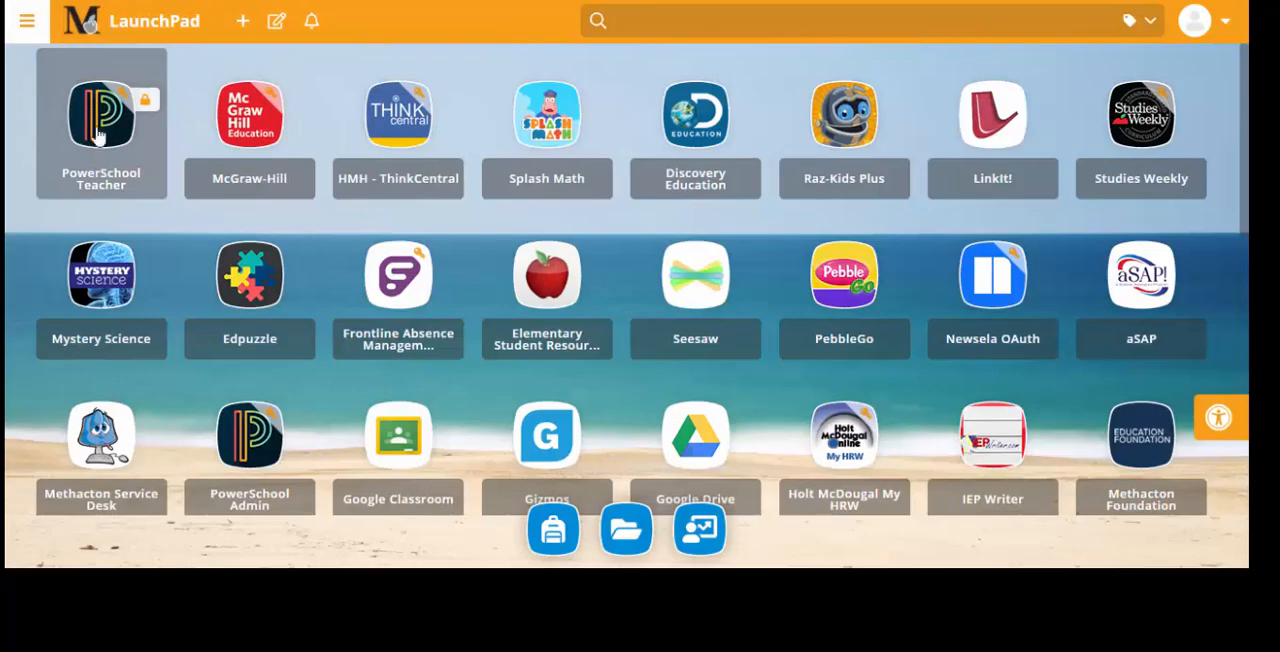
# Switch to PowerSchool Teacher, go to its report cards page and choose the 2020-21 Grade K-4 T3 report card
pyautogui.click(93, 150)
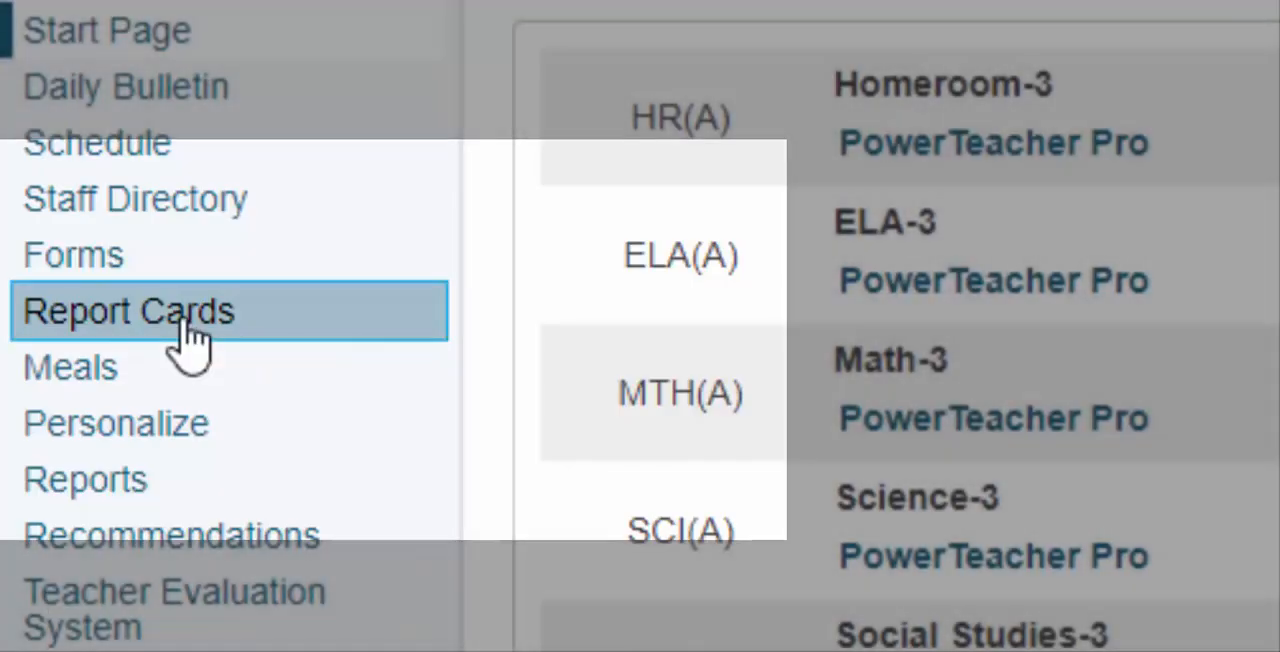
pyautogui.click(190, 330)
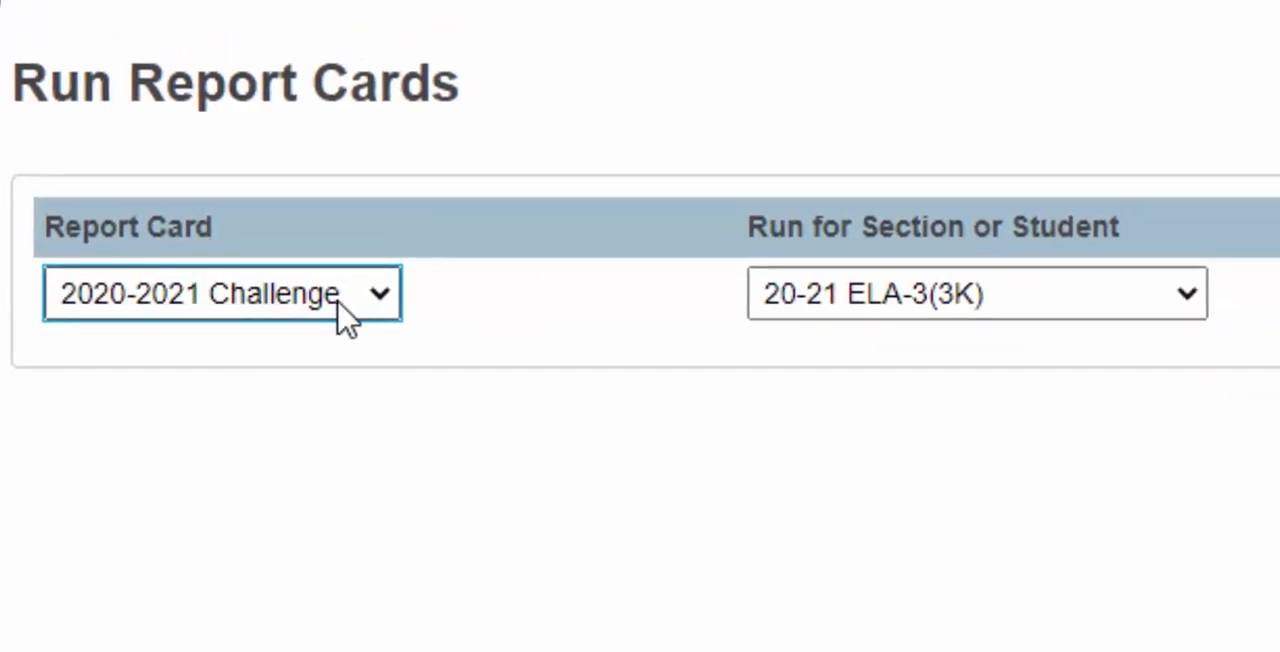
pyautogui.click(381, 296)
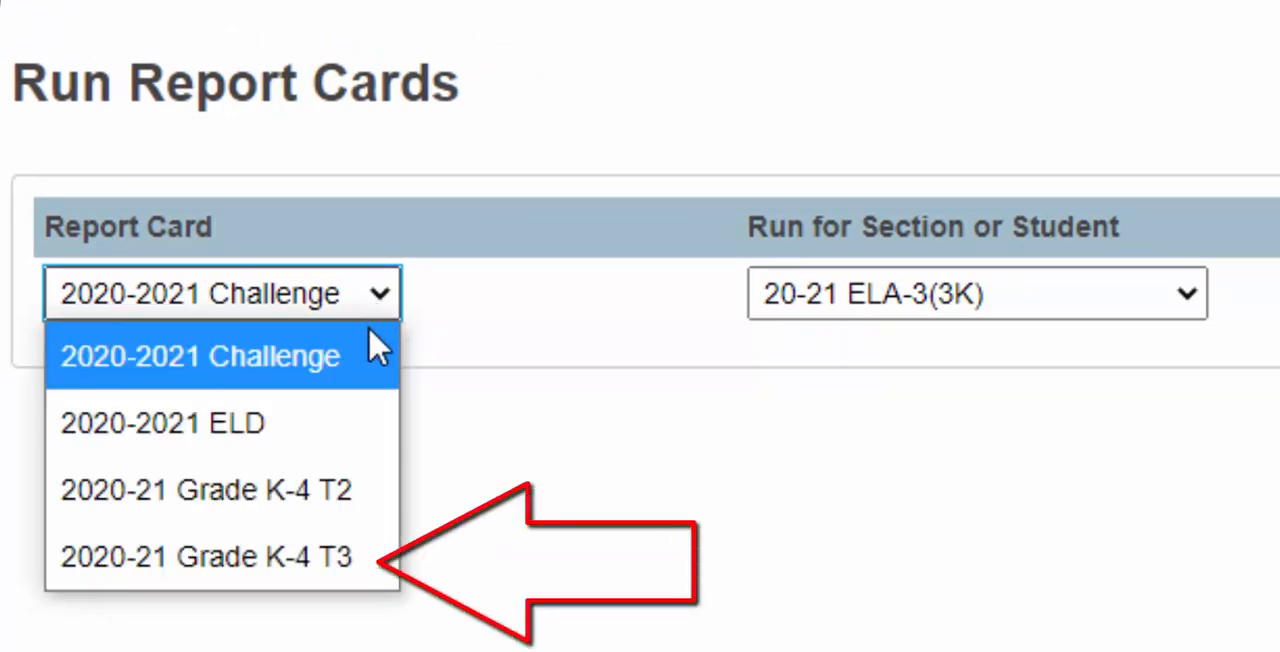
pyautogui.click(193, 574)
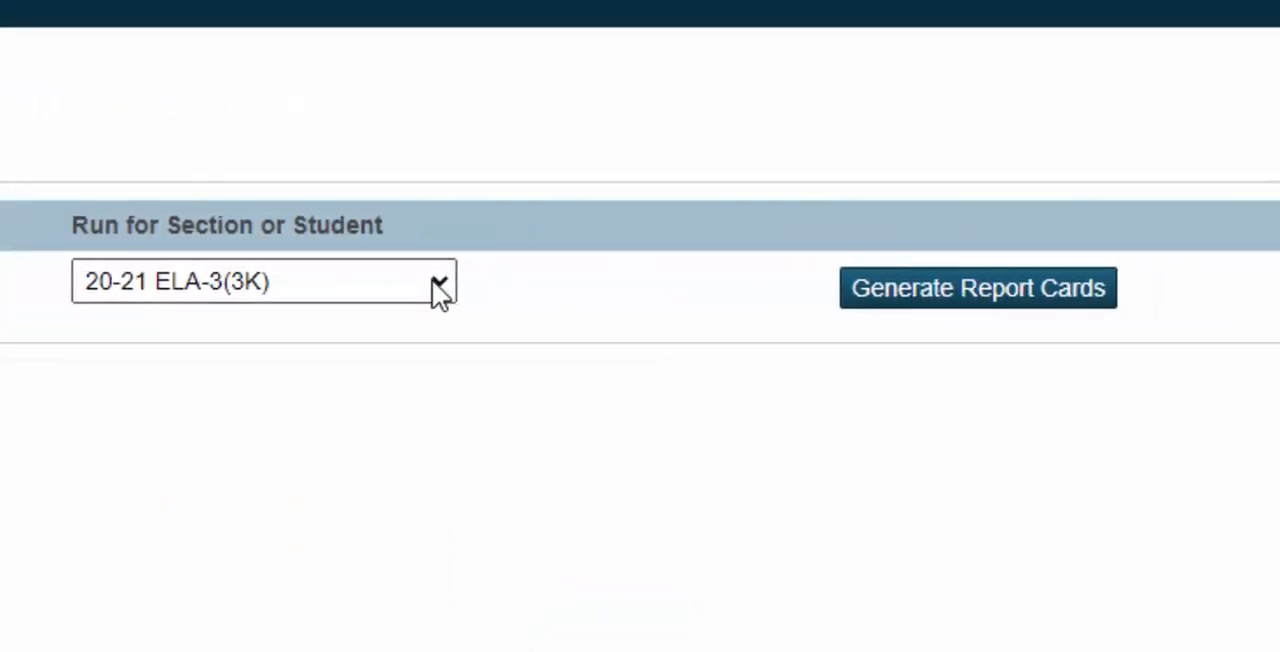
# Generate the report cards for section 20-21 ELA-3(3K) and review the grades and Trimester 3 comments in the report
pyautogui.click(607, 287)
pyautogui.click(710, 351)
pyautogui.click(532, 347)
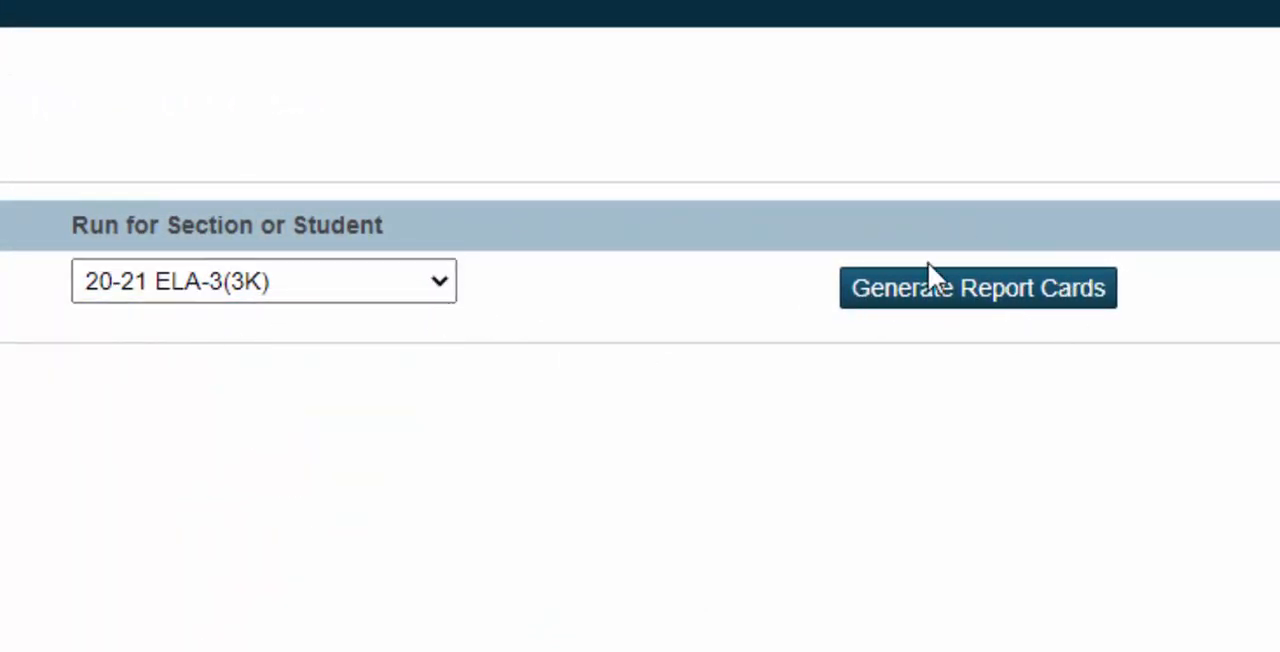
pyautogui.click(1000, 305)
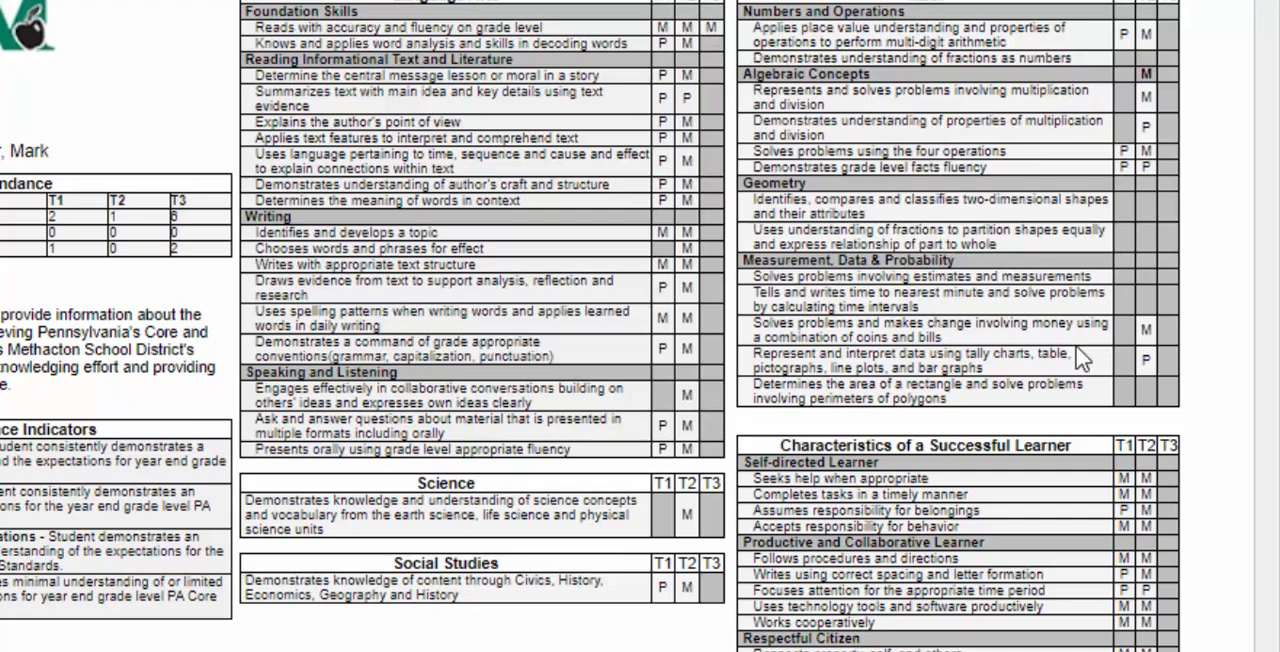
pyautogui.scroll(-5, 640, 326)
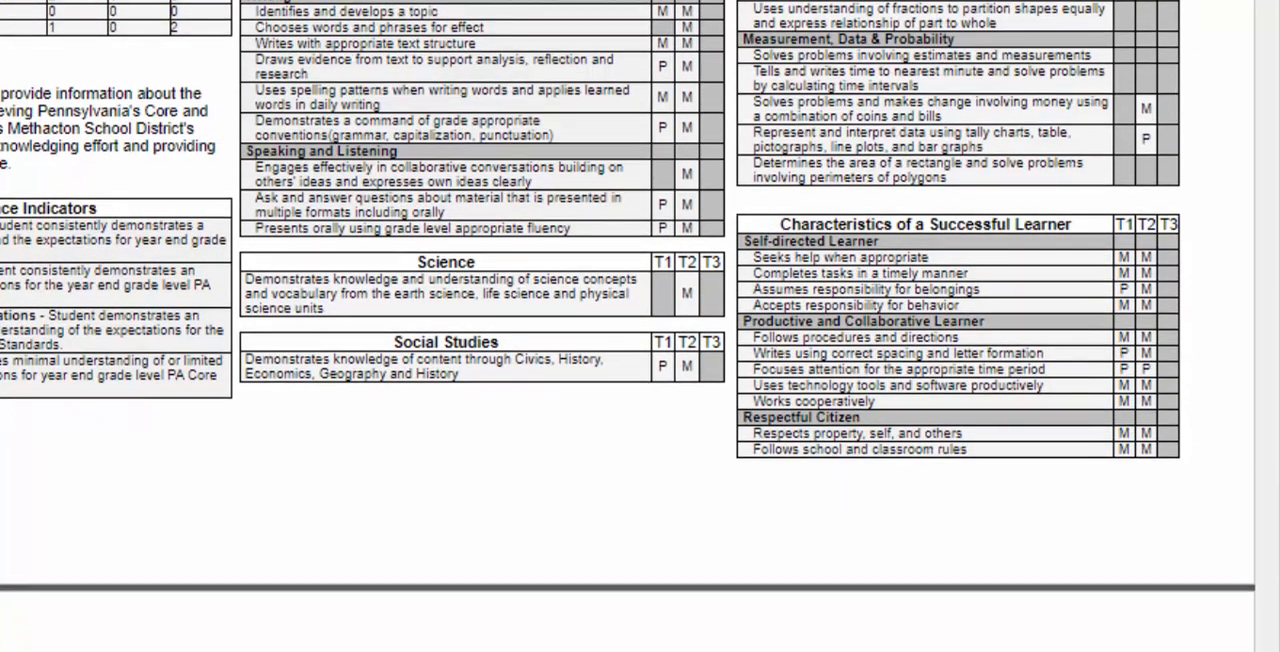
pyautogui.scroll(-6, 640, 326)
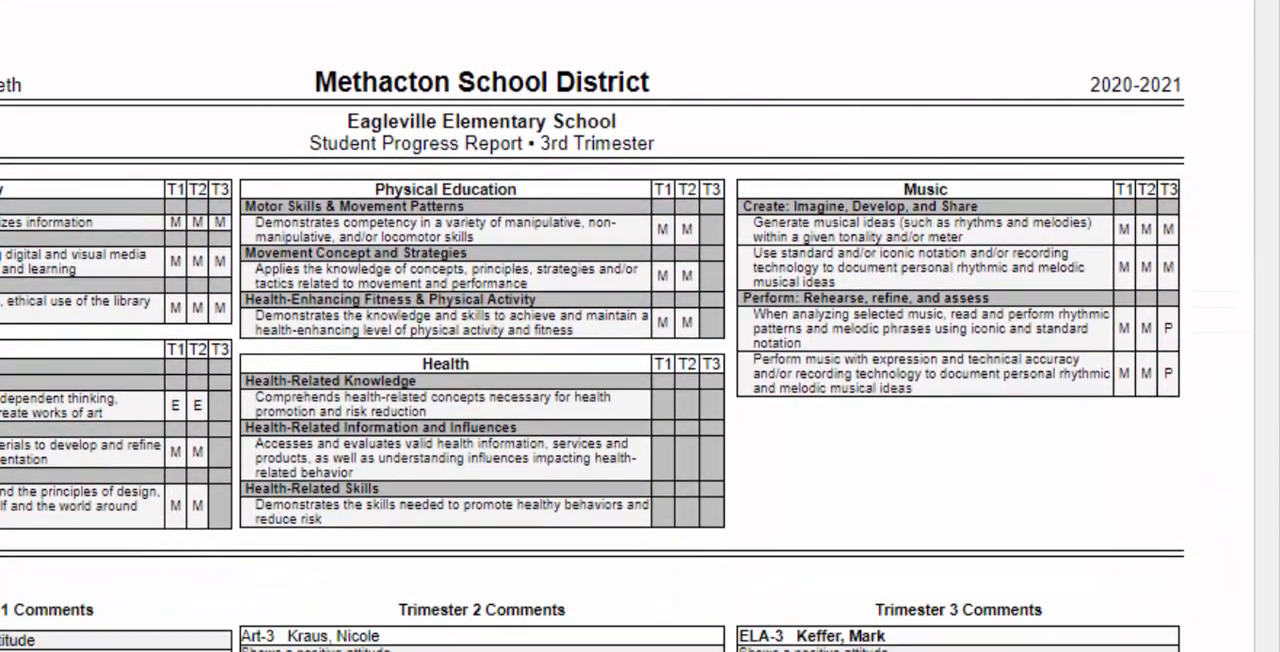
pyautogui.scroll(-1, 640, 326)
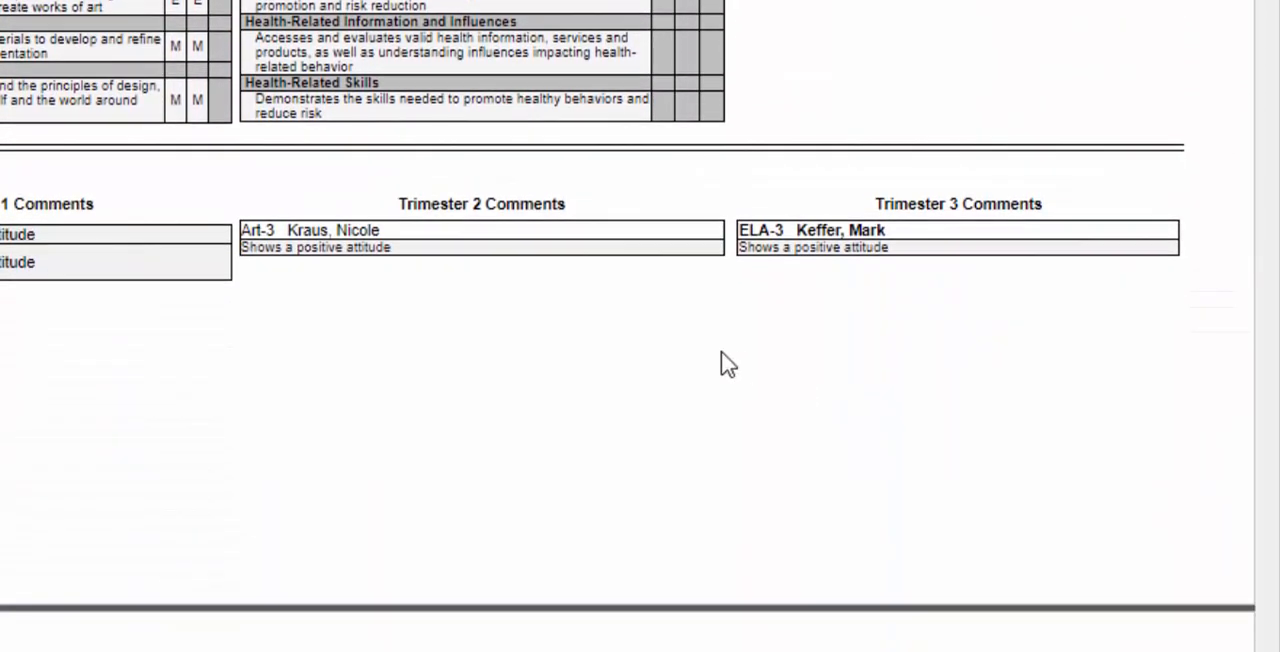